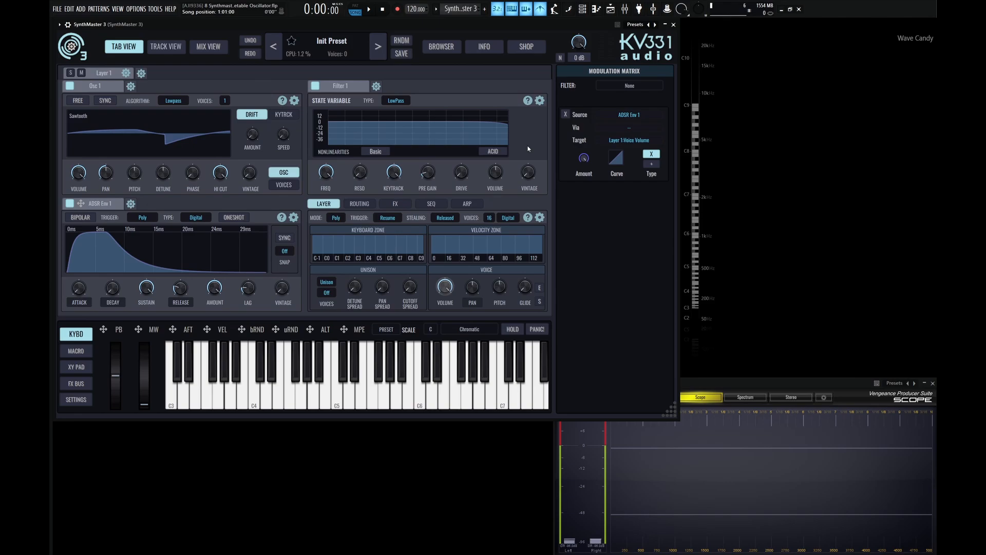
Replace Osc 1 with a Wavetable Osc and load the Organ I wavetable into it.
left_click(328, 44)
left_click(332, 41)
left_click(294, 101)
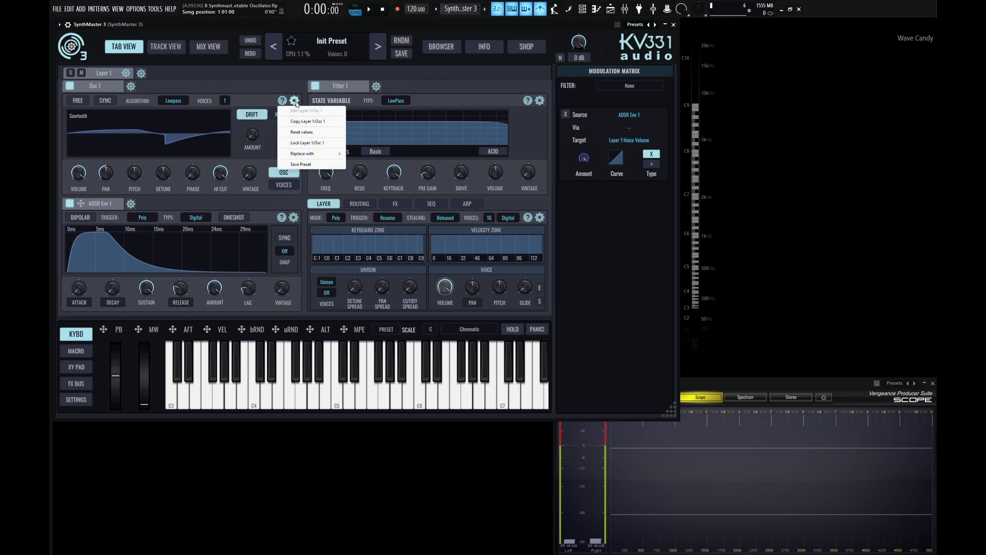
mouse_move(314, 158)
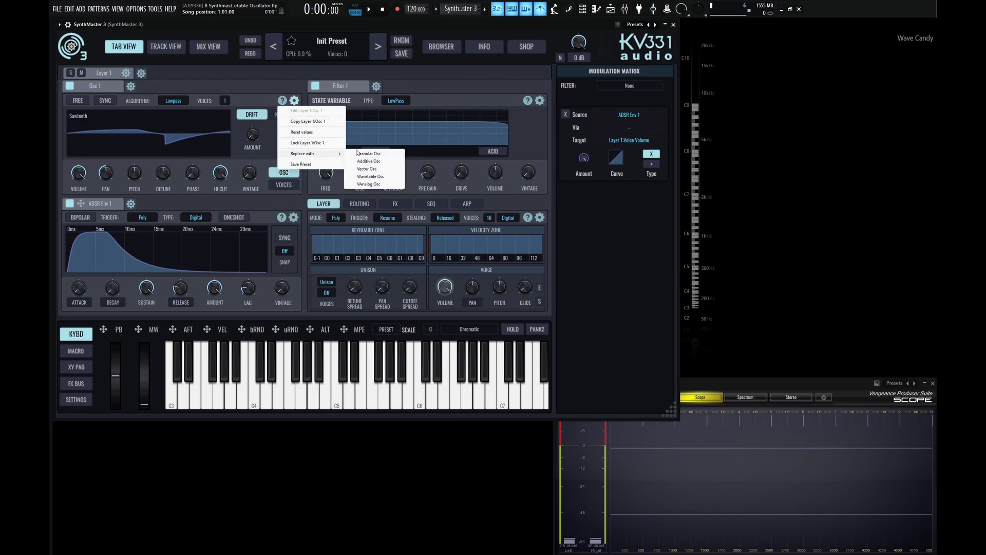
left_click(371, 176)
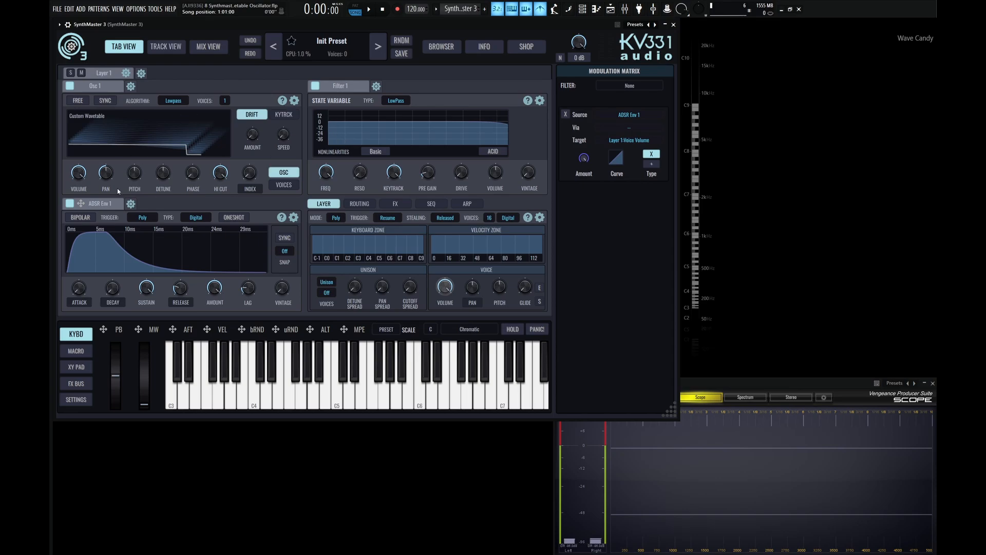
left_click(168, 135)
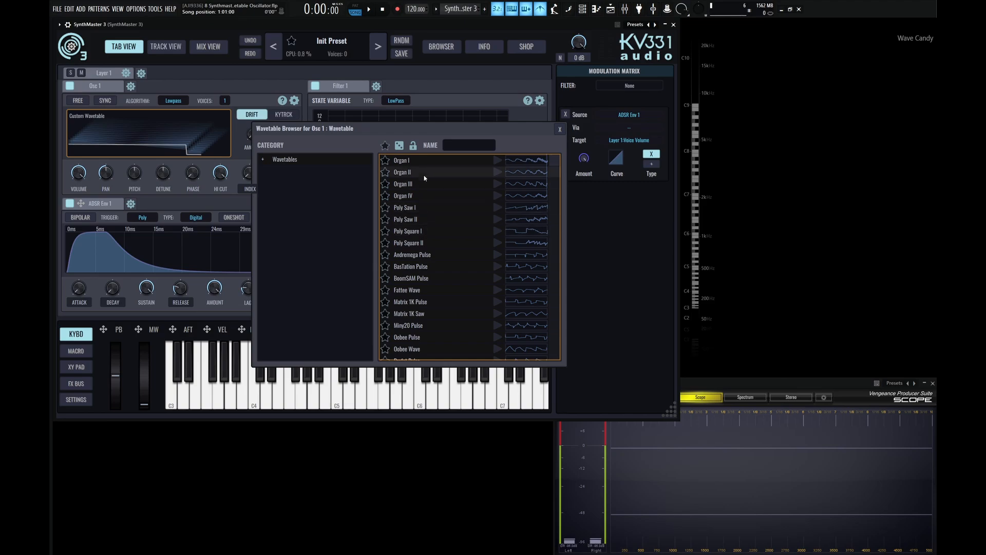
left_click(411, 161)
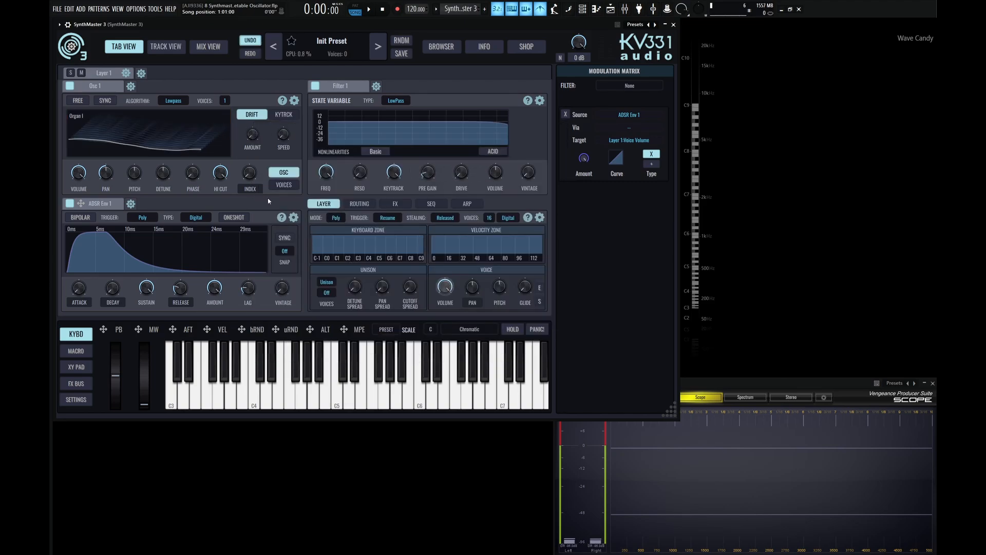
Sweep Osc 1's wave index while a C4 note sounds, then return it to 0.000.
mouse_move(183, 132)
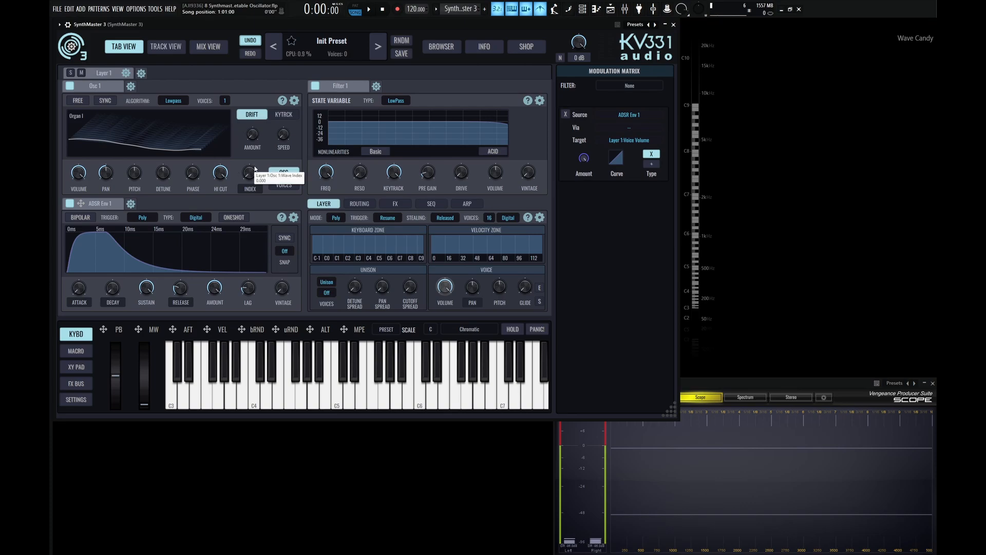
left_click_drag(238, 173, 258, 184)
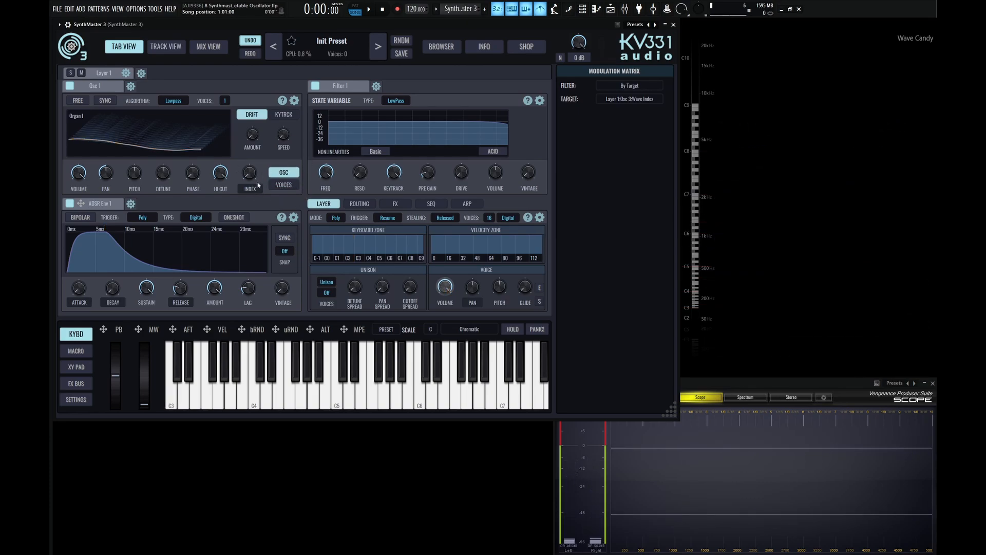
mouse_move(251, 177)
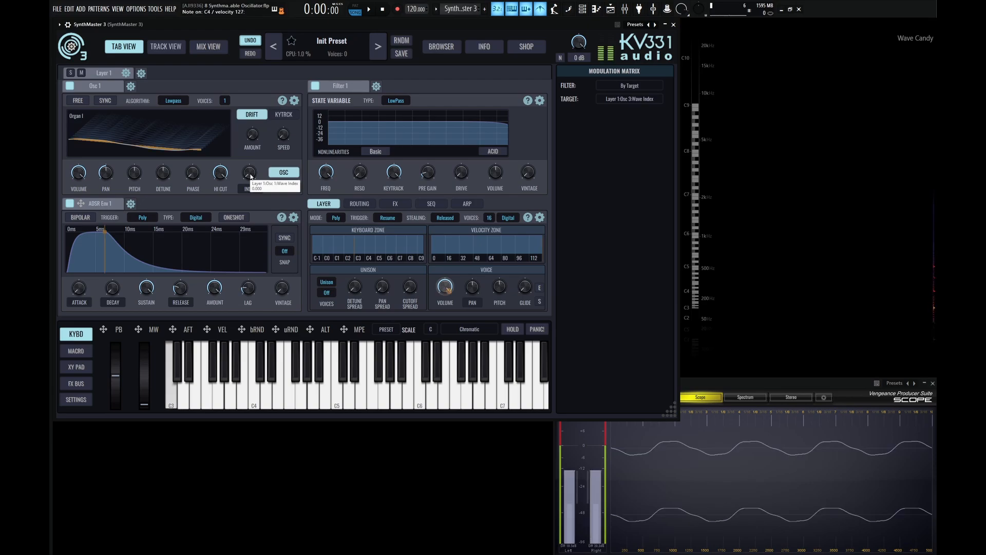
mouse_move(251, 177)
left_mouse_down()
mouse_move(256, 148)
mouse_move(258, 170)
left_mouse_up()
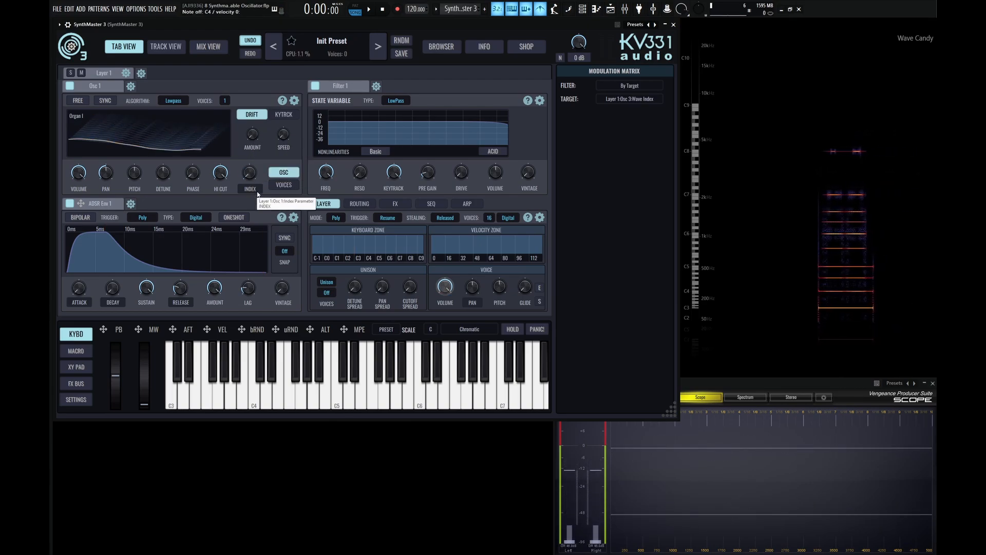
Add an LFO modulator, assign it to Osc 1's wave index and play a note to audition it.
left_click(130, 206)
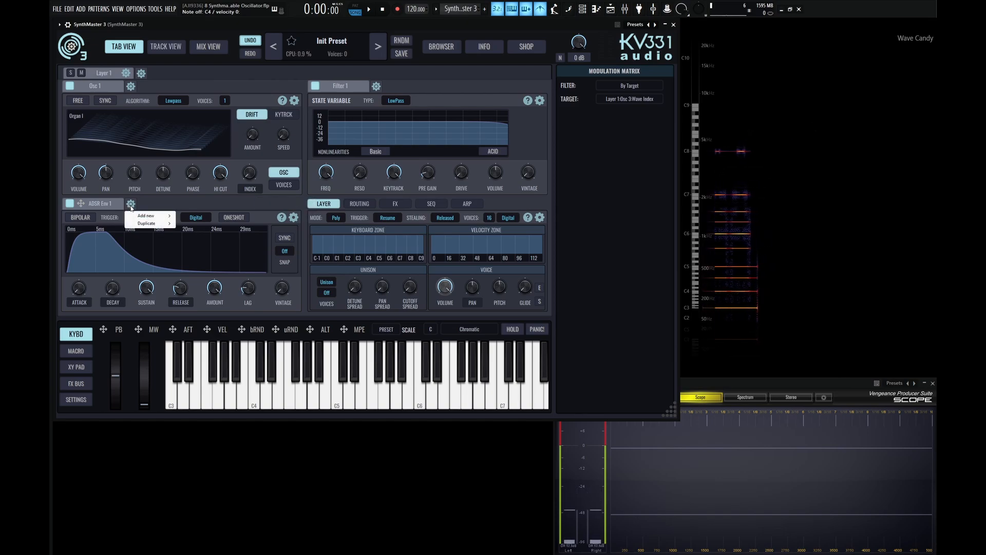
mouse_move(146, 216)
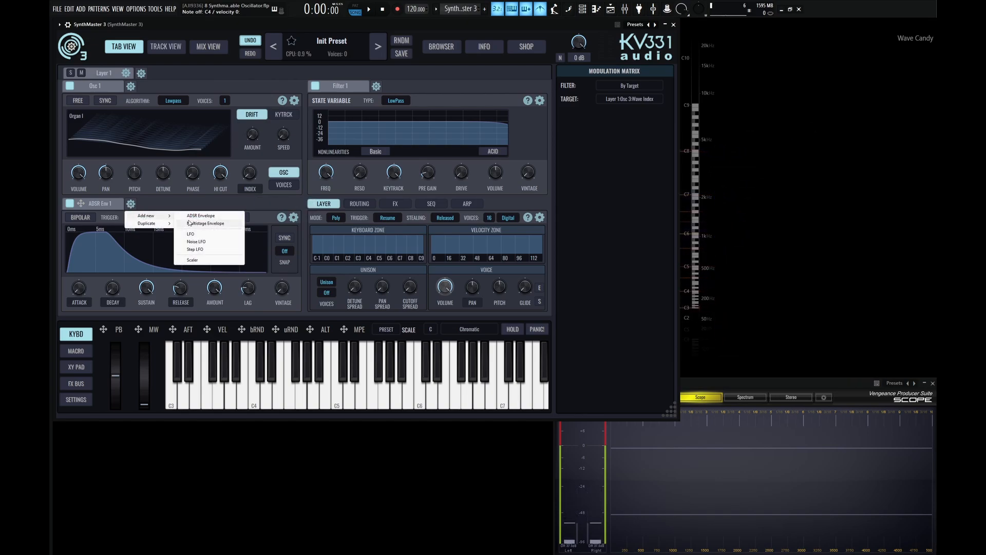
left_click(199, 234)
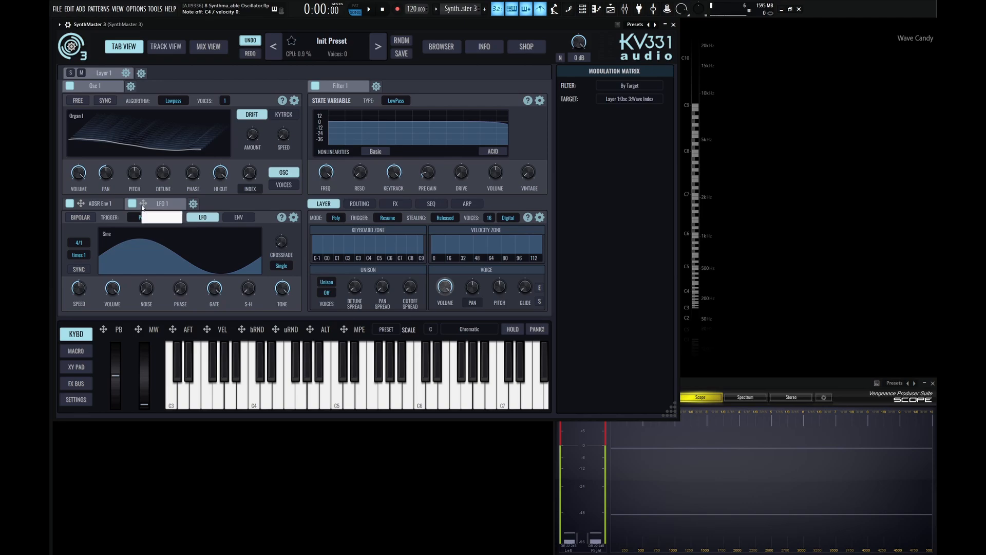
left_click_drag(143, 204, 250, 174)
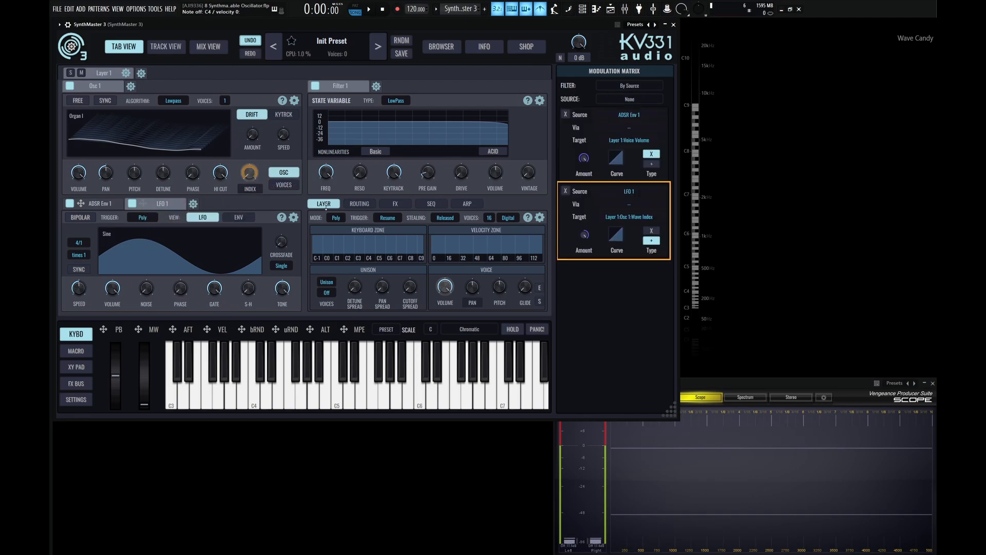
key("z")
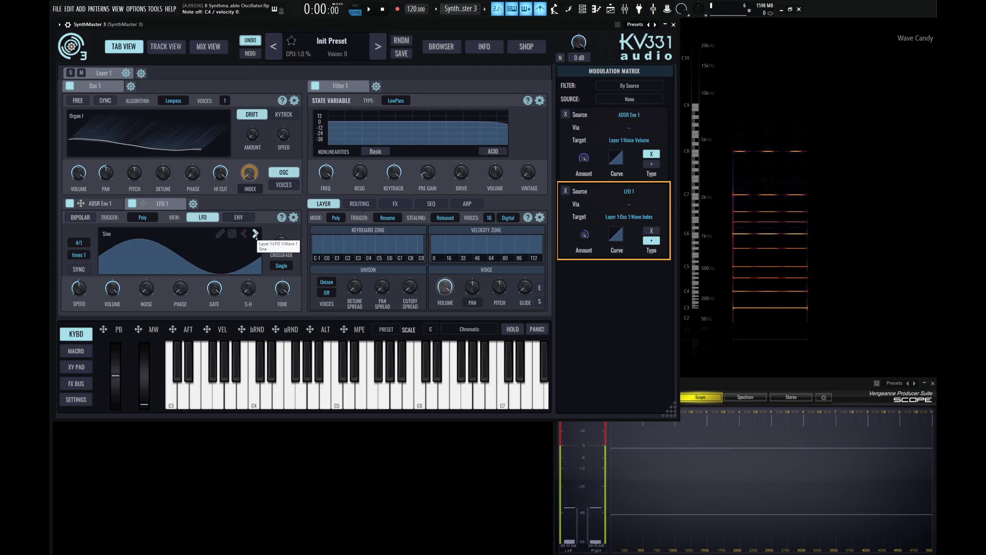
Change LFO 1 to a Triangle wave with Random trigger, adjust its speed and audition it.
left_click(255, 234)
left_click(142, 218)
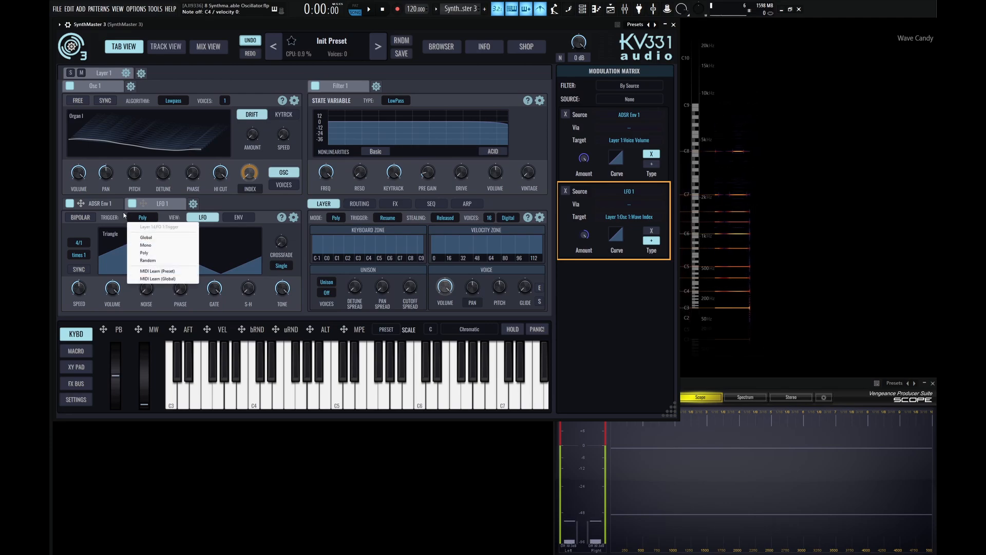
left_click(149, 260)
left_click(78, 303)
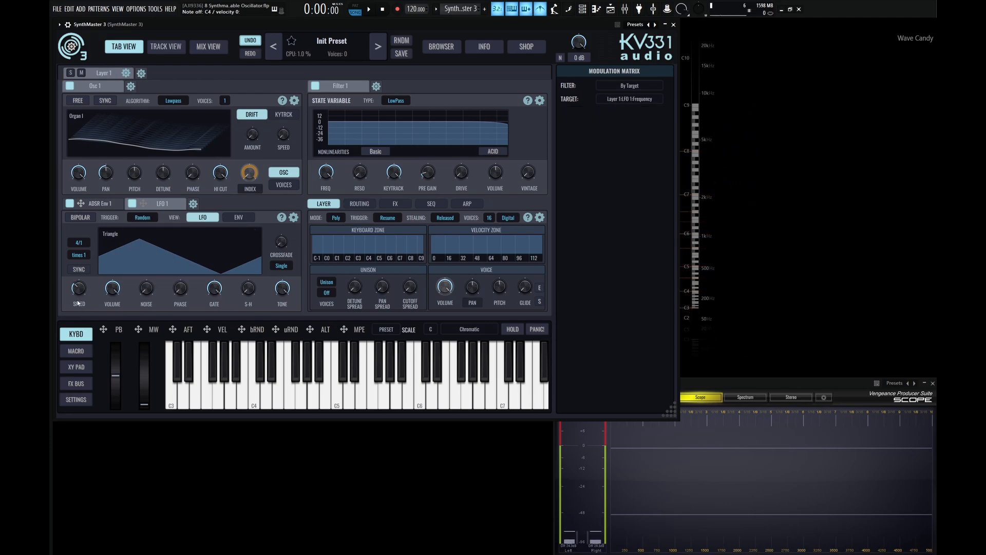
key("z")
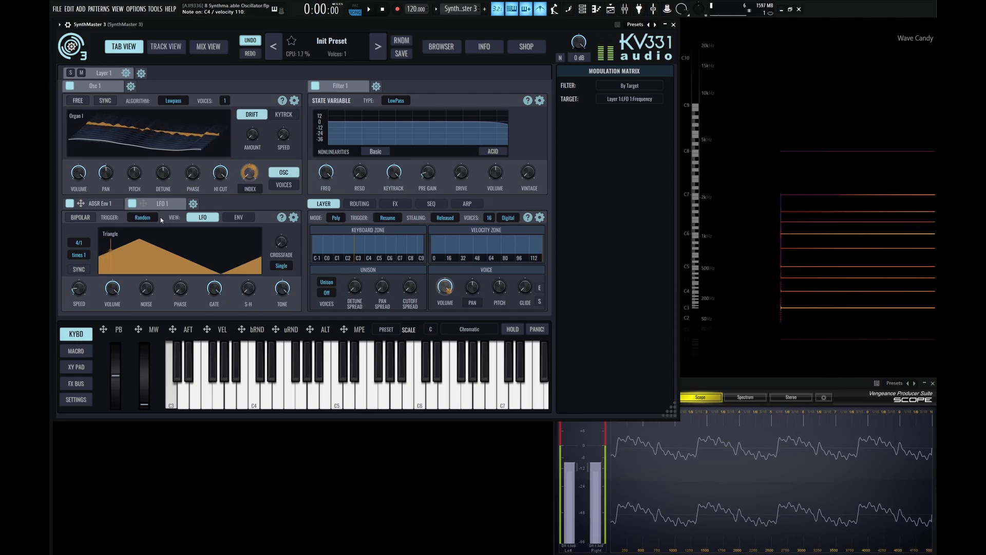
Lengthen the release time of ADSR Env 1, then bring LFO 1 back into view.
left_click(100, 204)
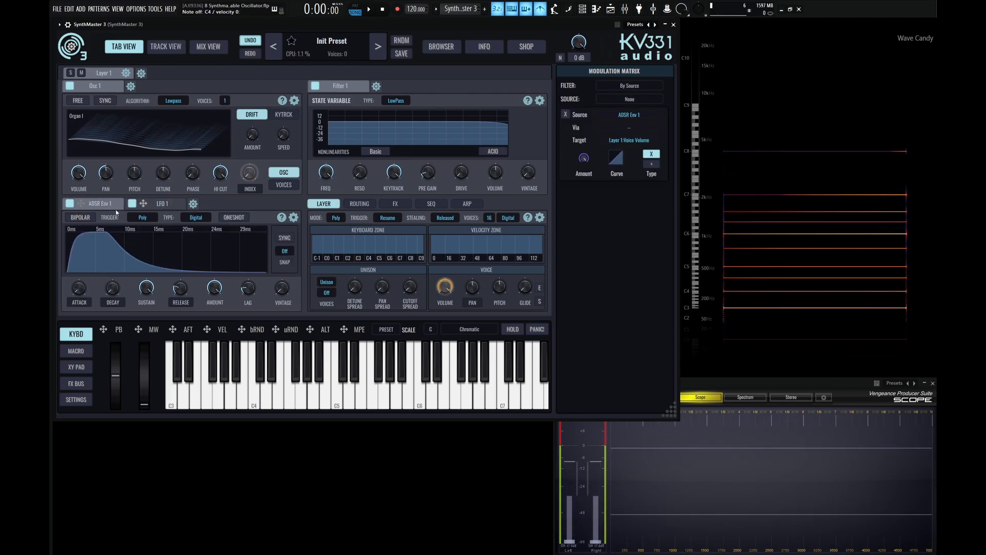
left_click_drag(186, 291, 181, 274)
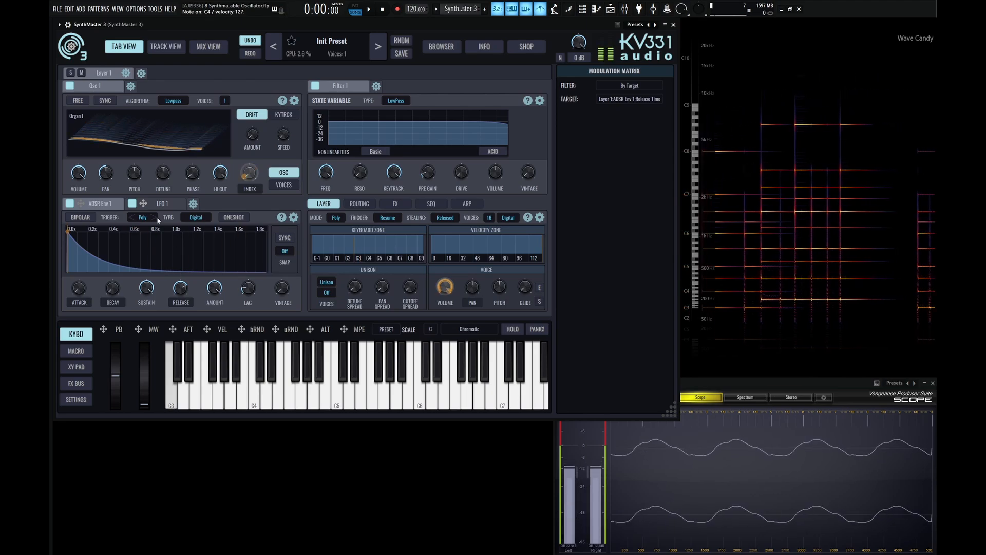
left_click(163, 206)
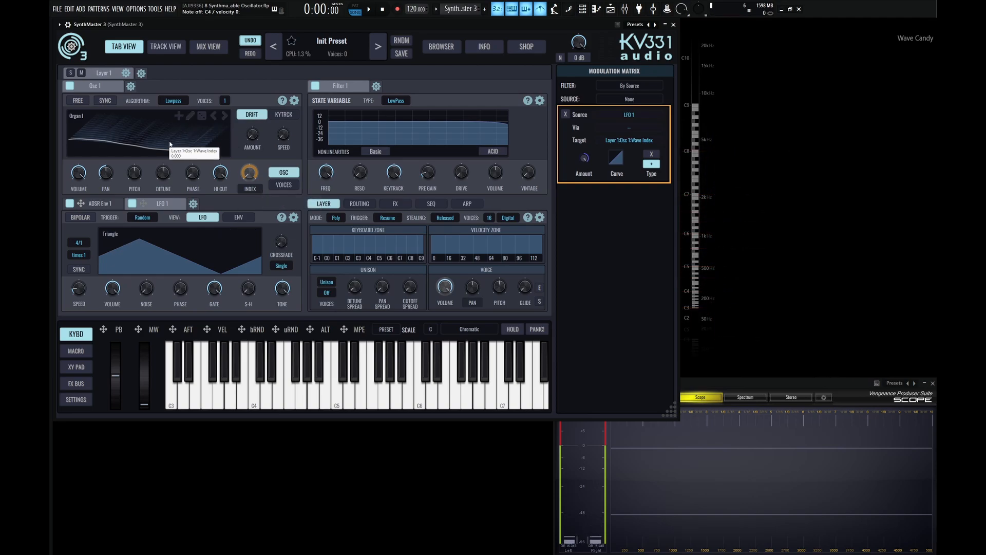
Randomize Osc 1's wavetable several times and play notes to audition the different results.
left_click(202, 116)
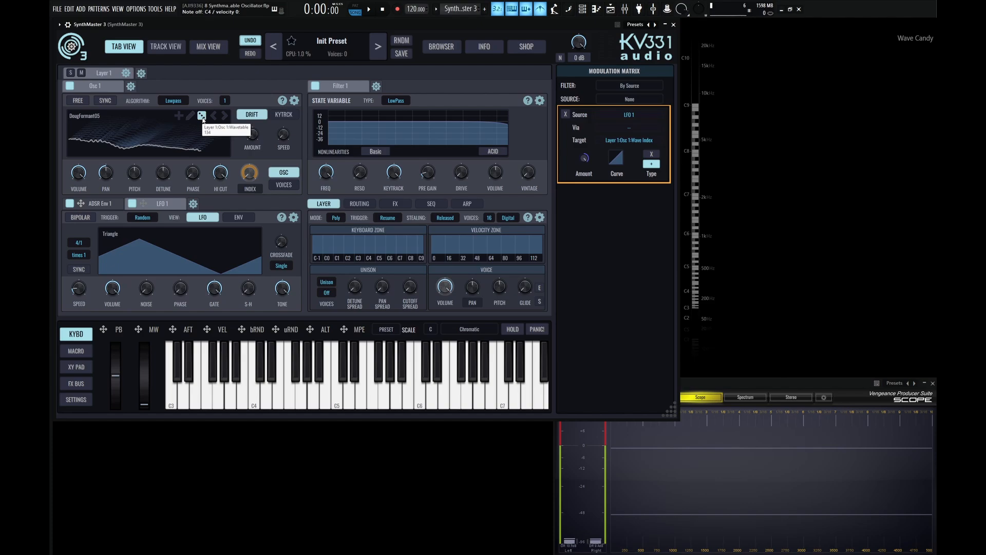
left_click(201, 116)
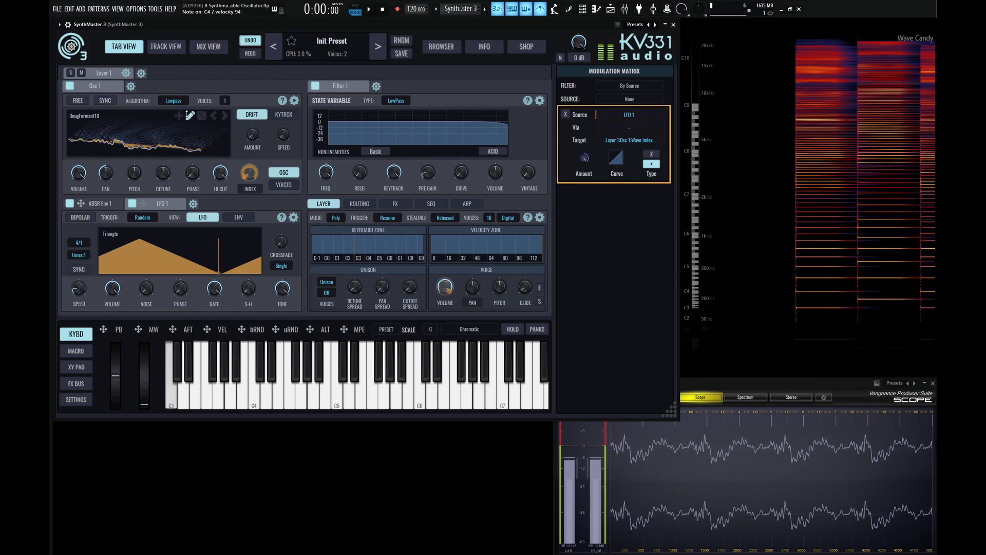
left_click(202, 116)
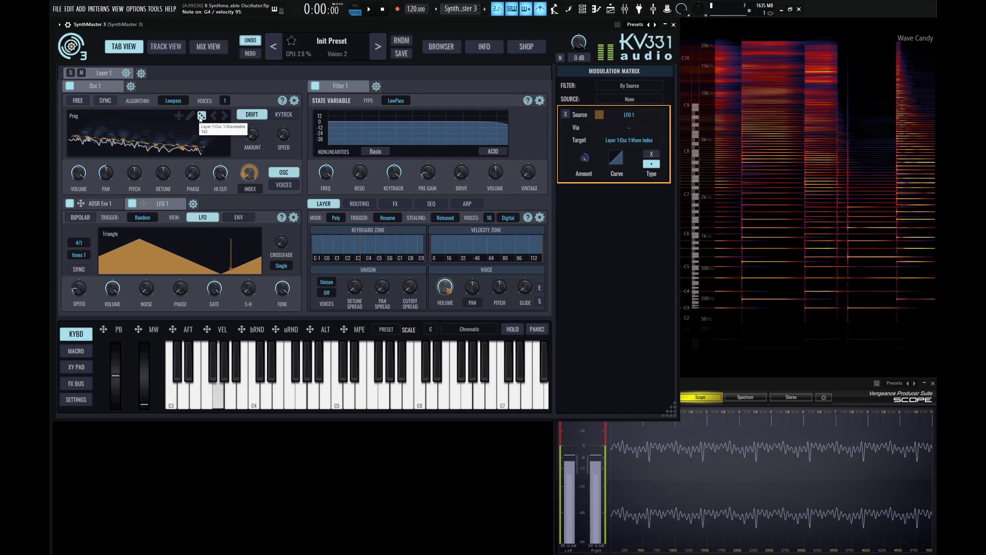
left_click(201, 115)
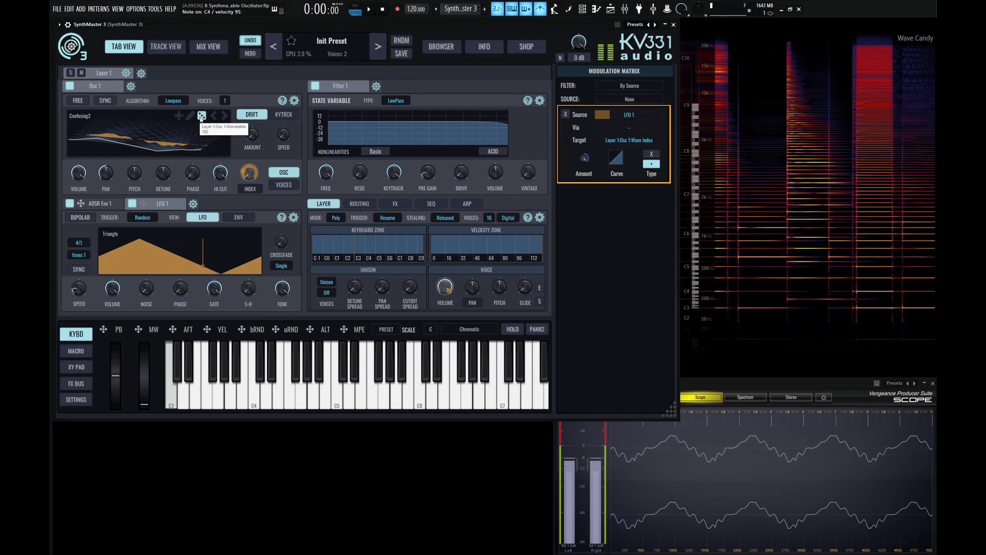
left_click(202, 116)
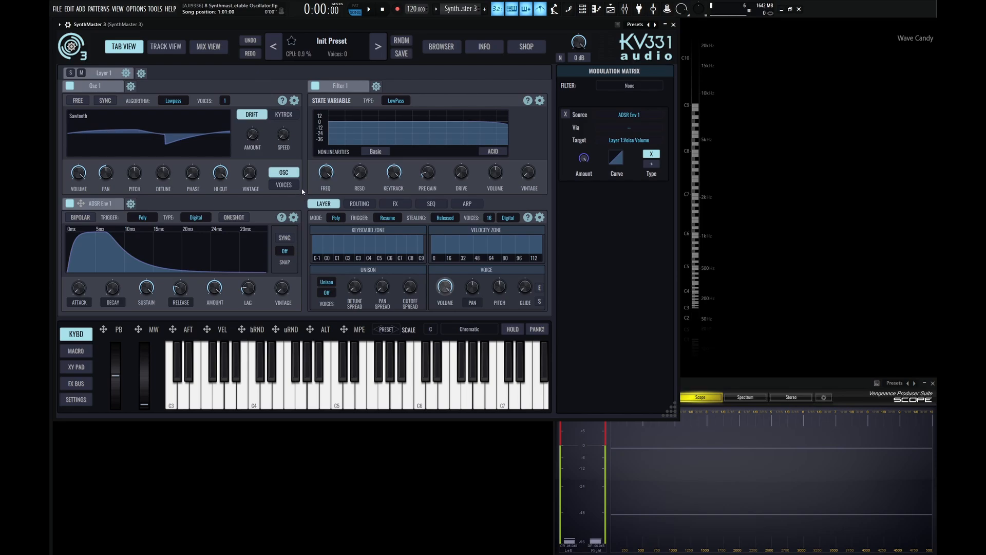
In the fresh Init Preset, replace Osc 1 with a Wavetable Osc and load the Organ I wavetable.
left_click(294, 100)
mouse_move(316, 155)
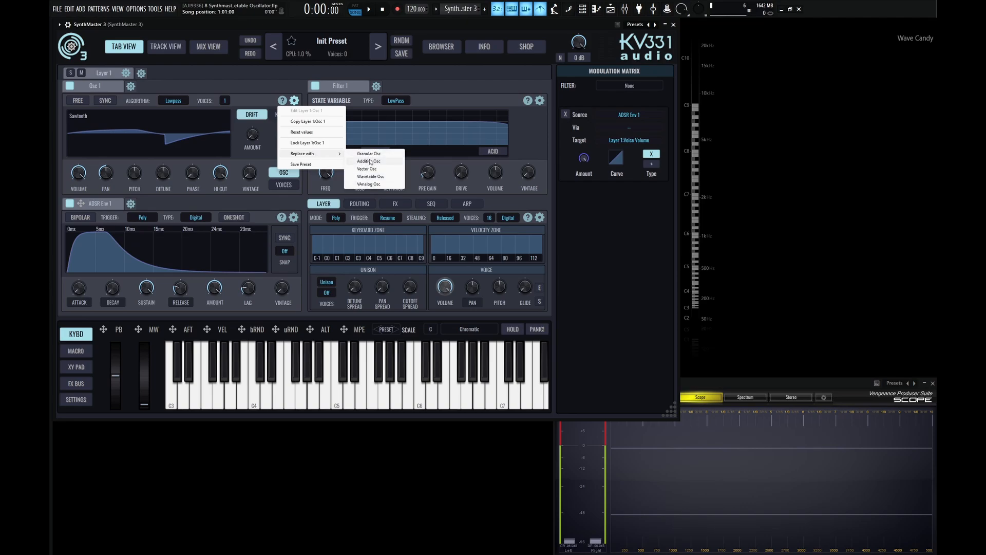
left_click(375, 176)
left_click(162, 141)
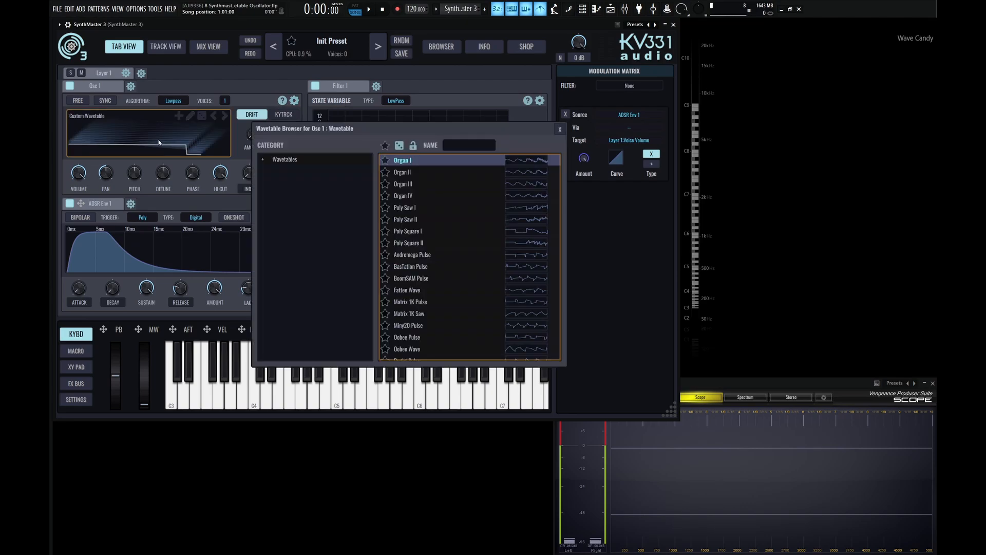
double_click(407, 161)
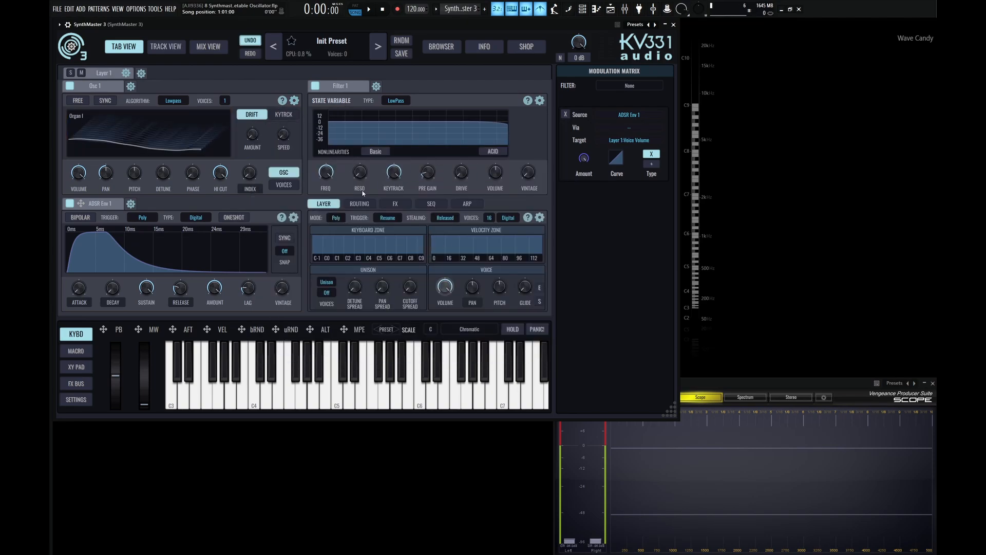
Set Osc 1's crossfade type (XFADE) to Off and switch the parameter control back to INDEX.
left_click(253, 177)
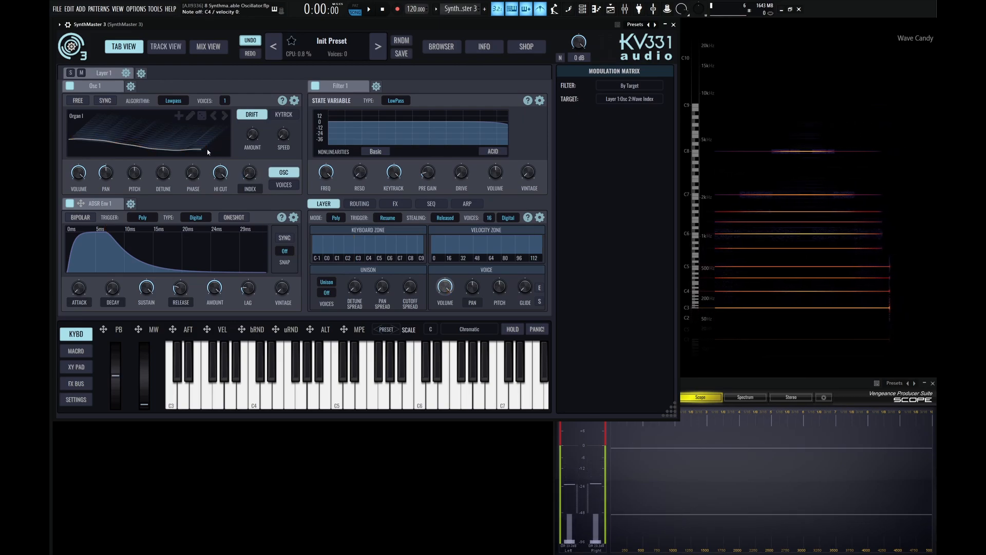
right_click(256, 193)
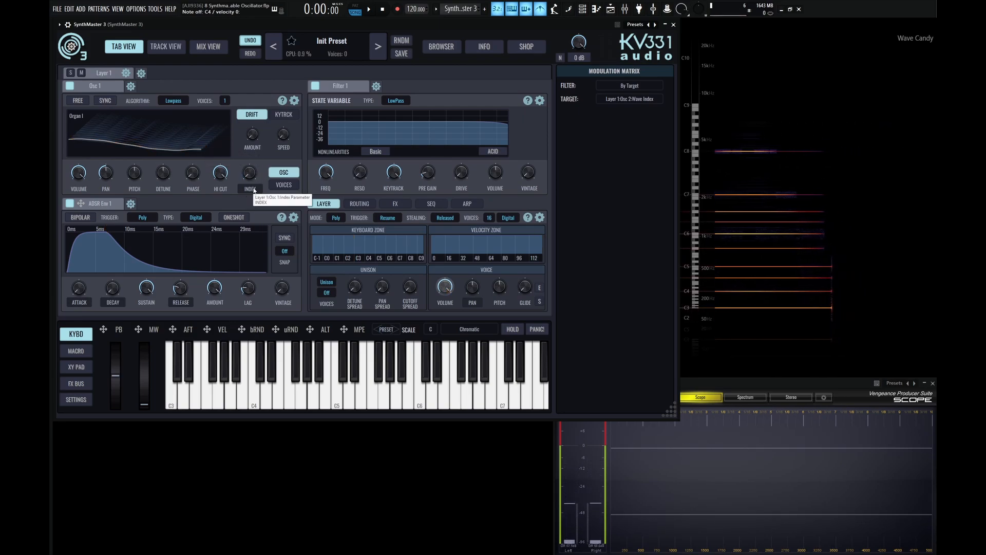
left_click(266, 217)
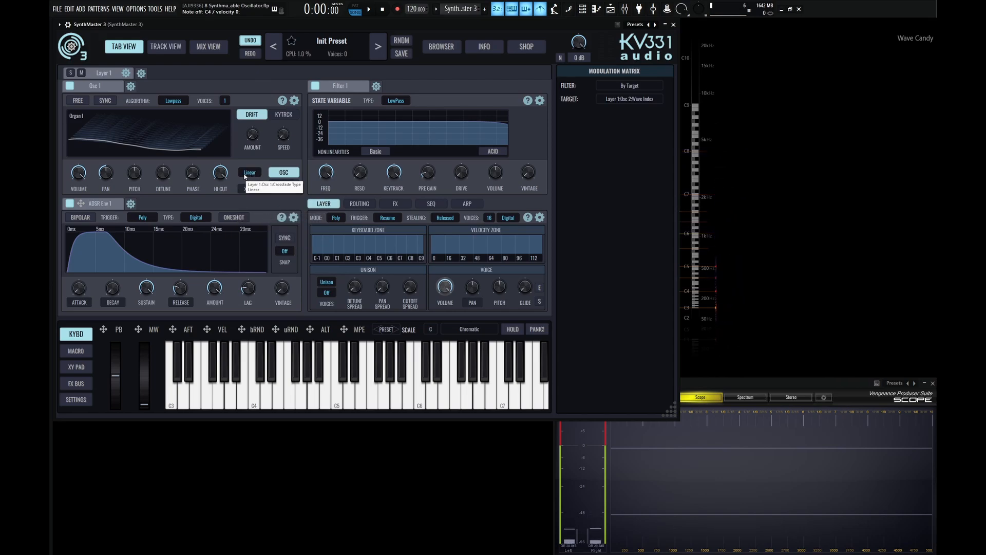
right_click(254, 176)
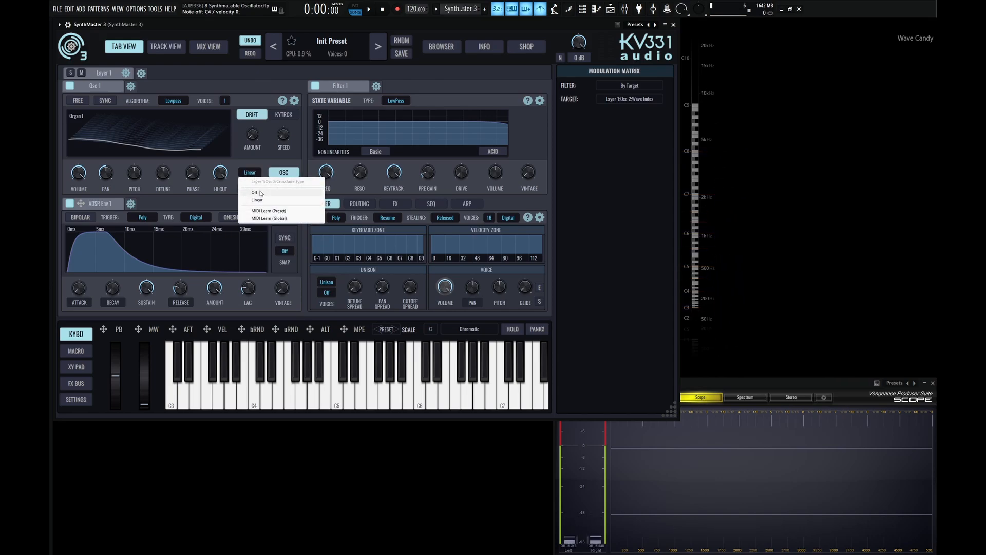
left_click(260, 194)
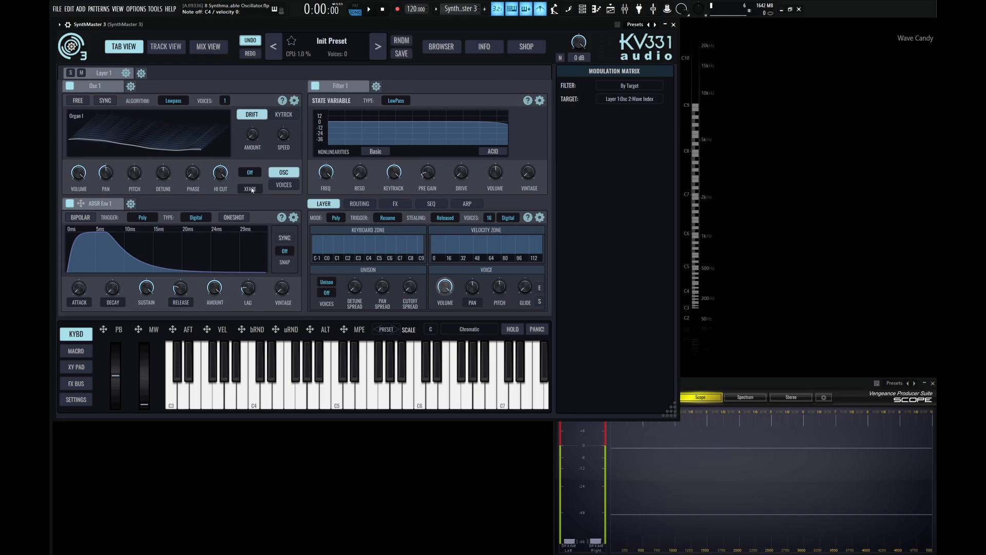
left_click(251, 190)
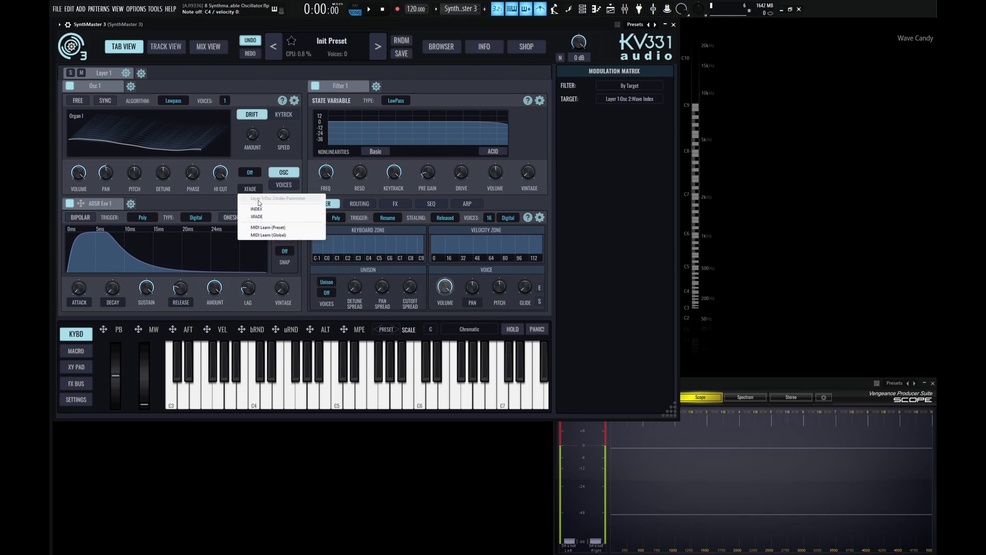
left_click(259, 210)
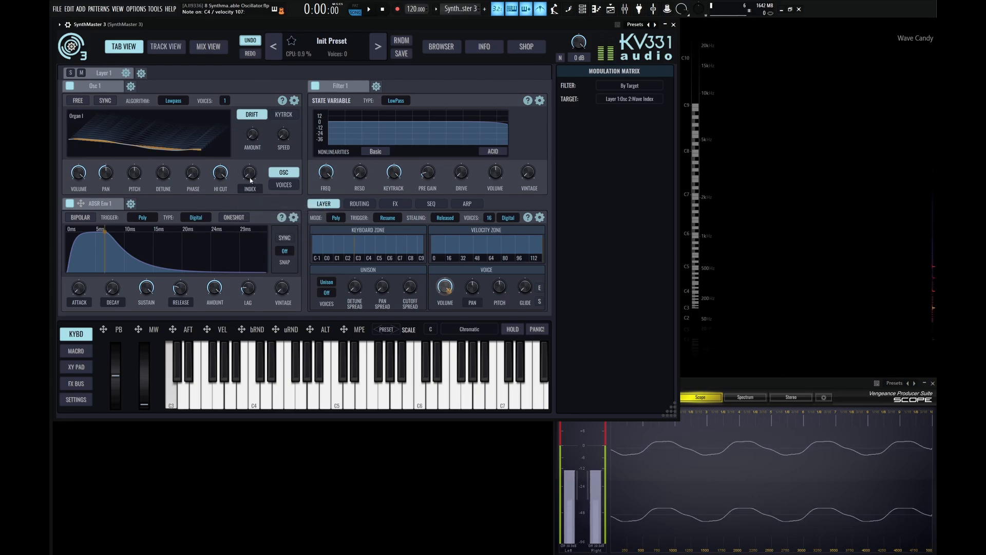
Sweep Osc 1's wave index, set its crossfade type (XFADE) to Linear, and sweep the INDEX parameter again.
mouse_move(250, 178)
left_mouse_down()
mouse_move(253, 136)
mouse_move(260, 192)
left_mouse_up()
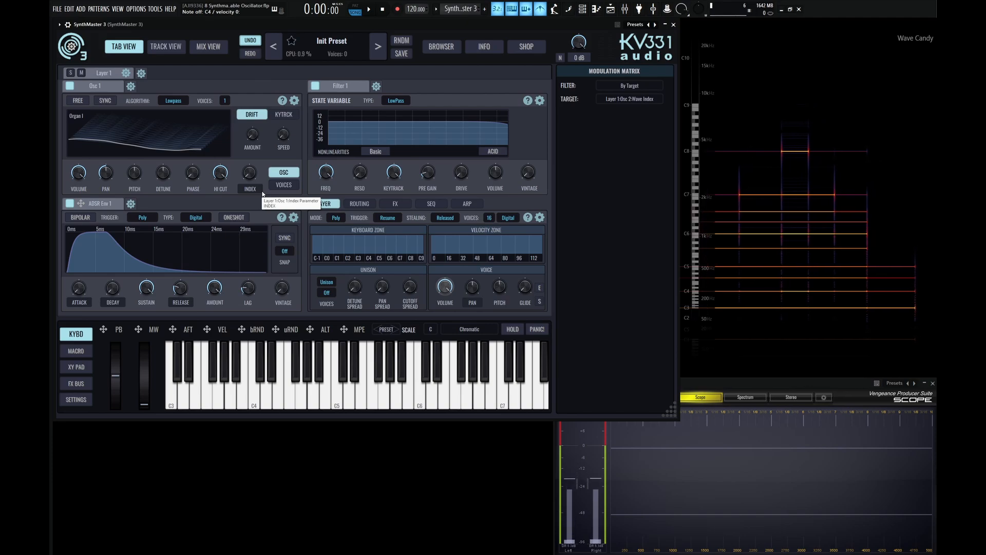
left_click(262, 193)
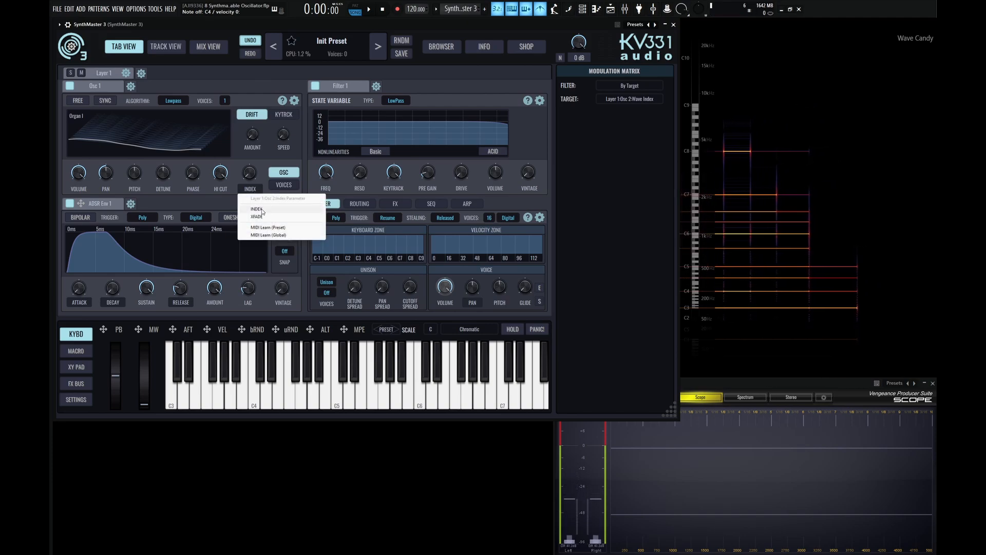
left_click(260, 213)
left_click(250, 172)
left_click(254, 197)
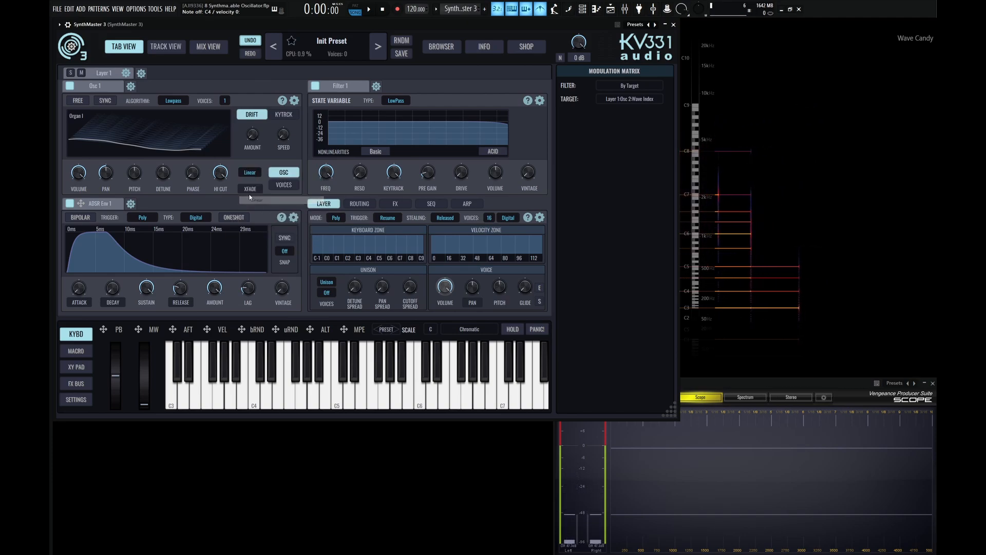
left_click(252, 188)
left_click(256, 209)
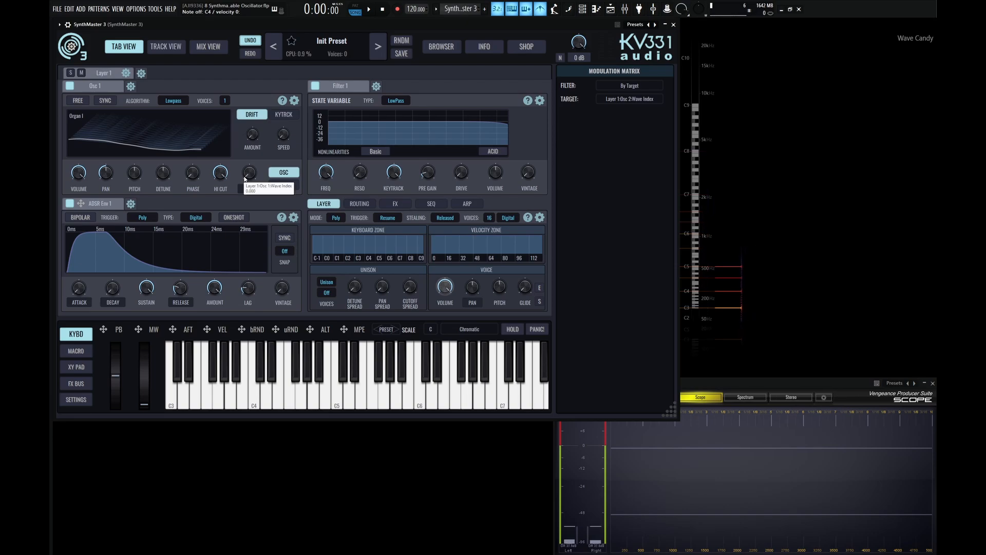
left_click_drag(246, 177, 270, 201)
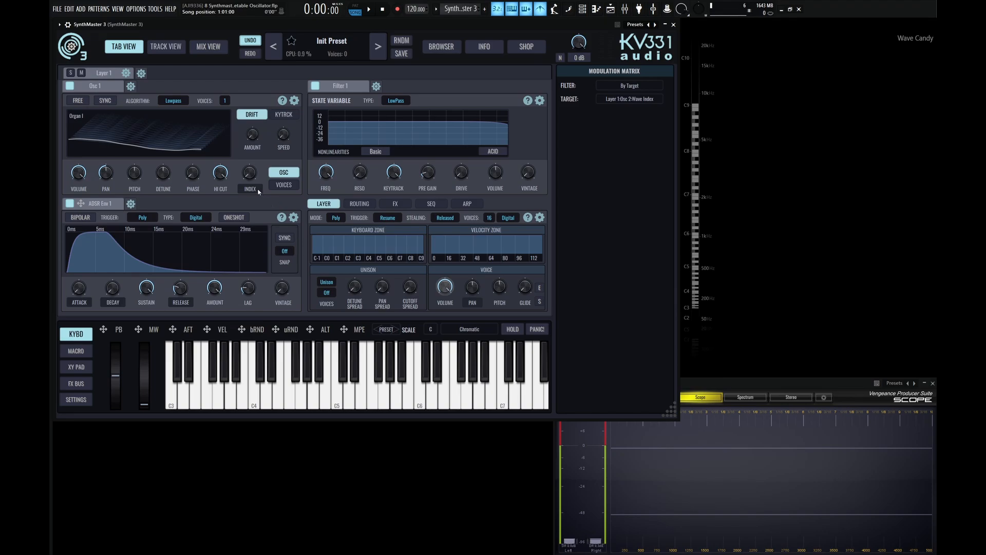
Turn Osc 1's crossfade (XFADE) Off, return the parameter control to INDEX and sweep the wave index while playing a note.
left_click(259, 191)
left_click(269, 217)
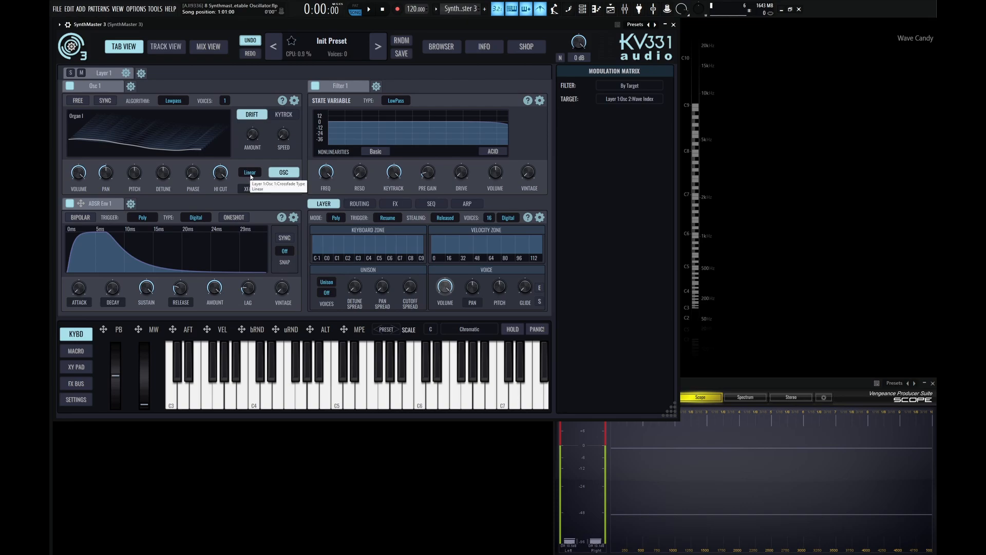
left_click(260, 188)
left_click(261, 196)
left_click(259, 190)
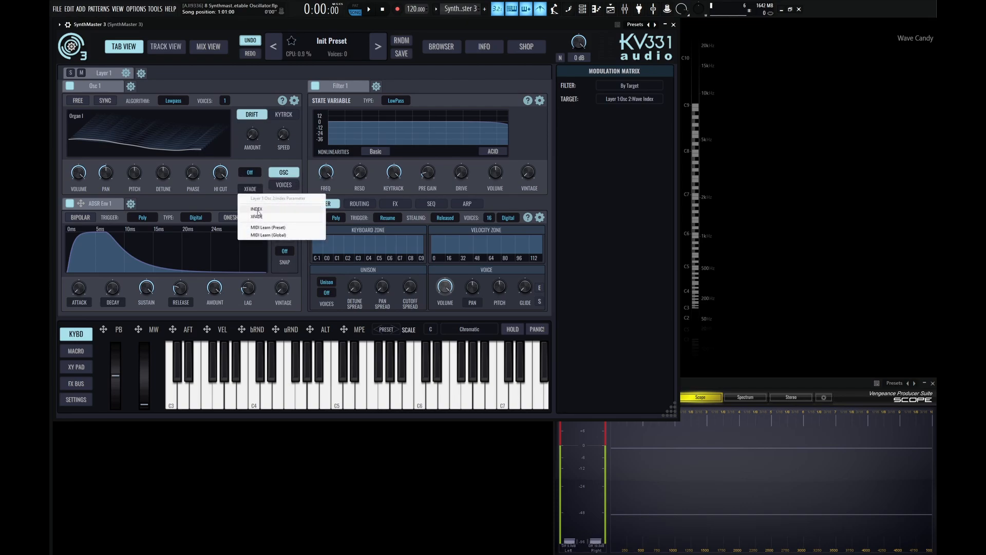
left_click(257, 211)
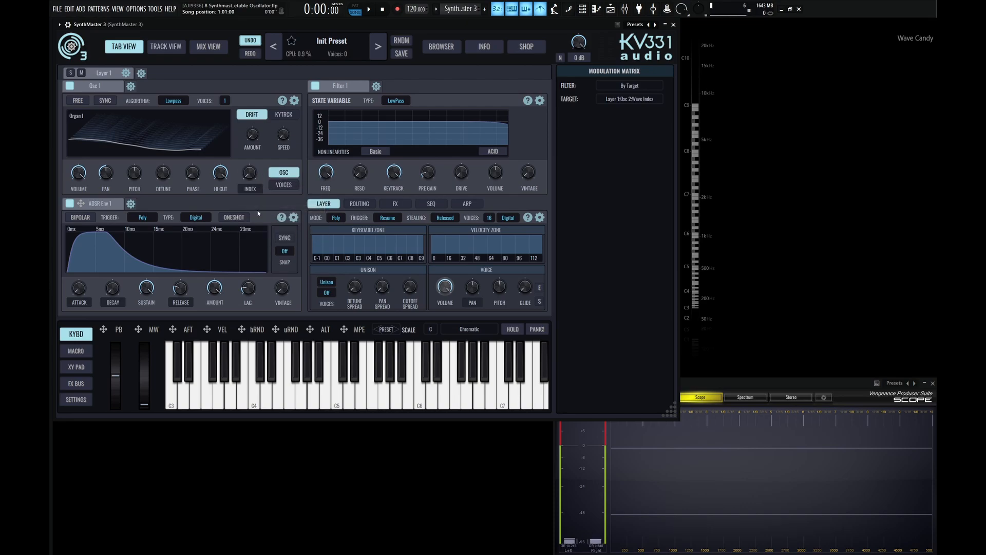
mouse_move(97, 132)
left_click_drag(249, 176, 261, 236)
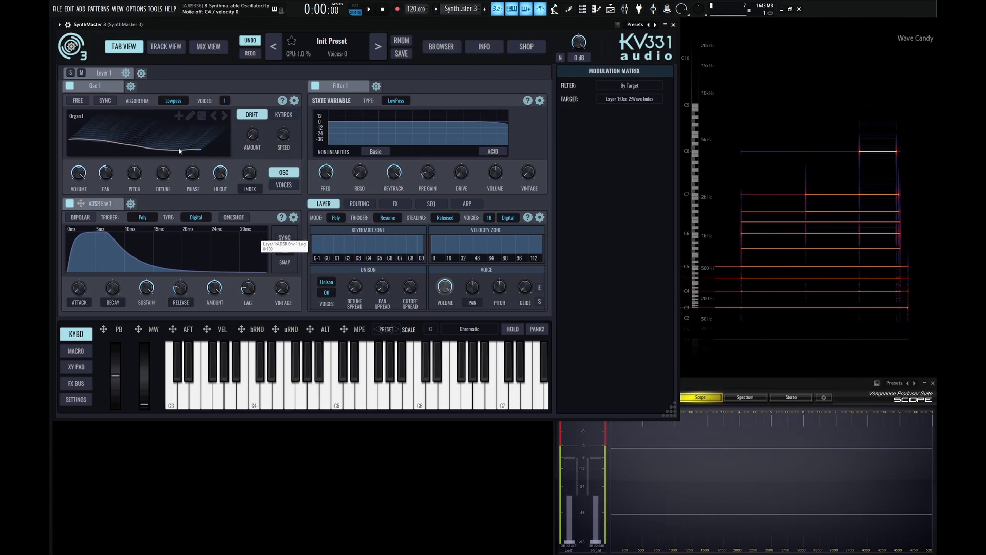
Change Osc 1's crossfade type back to Linear, reselect INDEX and audition the wave index sweep.
right_click(240, 191)
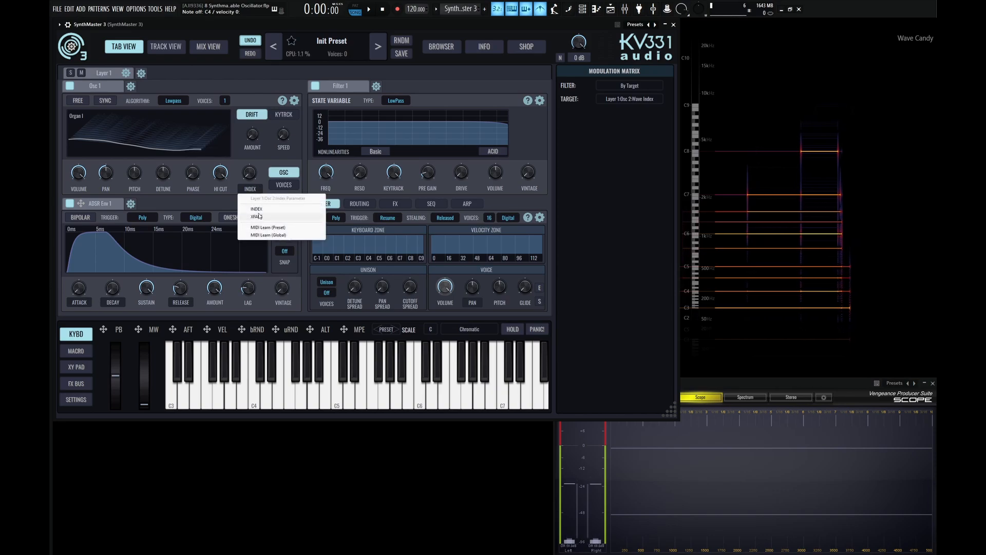
left_click(259, 217)
left_click(250, 173)
left_click(259, 201)
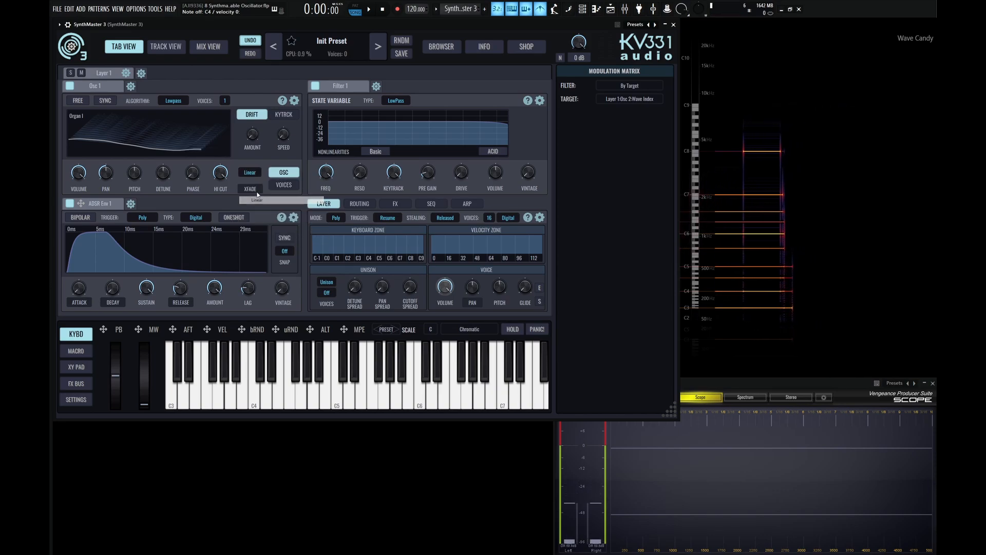
left_click(252, 189)
left_click(257, 209)
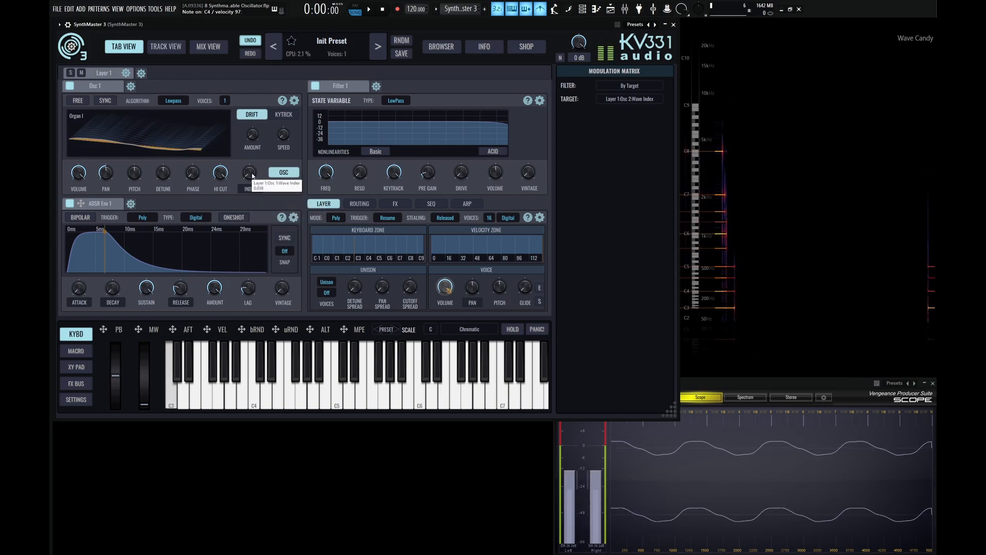
left_click_drag(253, 168, 276, 178)
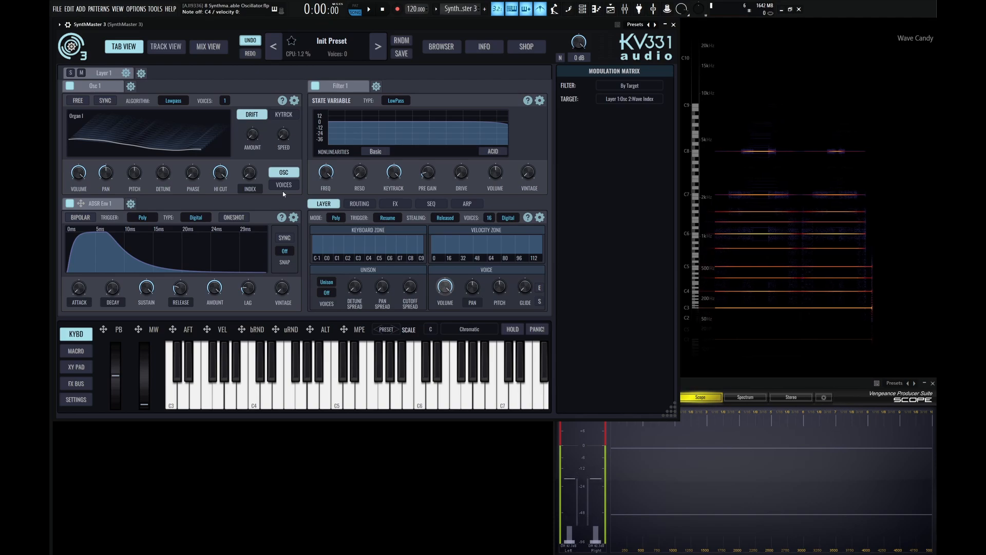
In a new pattern, open Osc 1's Organ I wavetable in the Wavetable Editor.
key("F4")
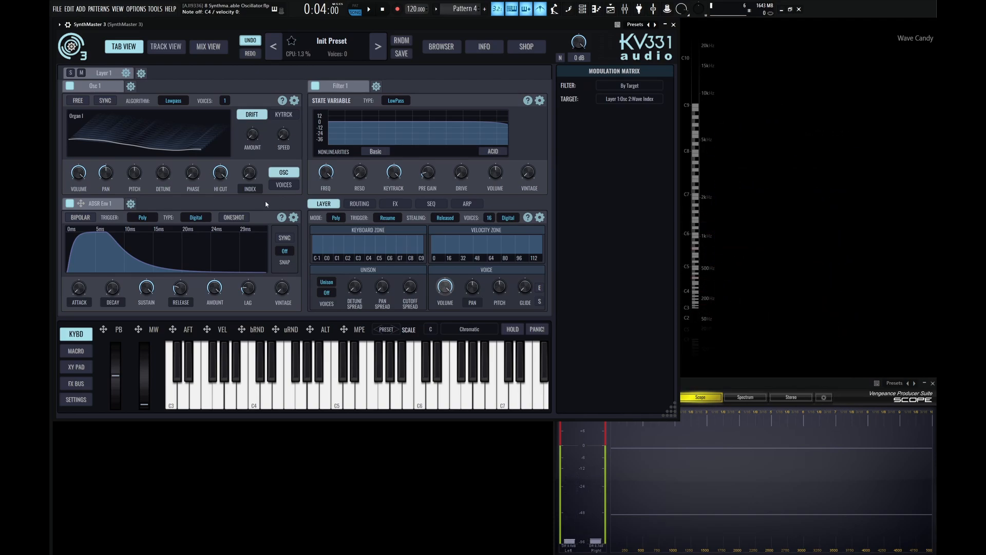
mouse_move(160, 139)
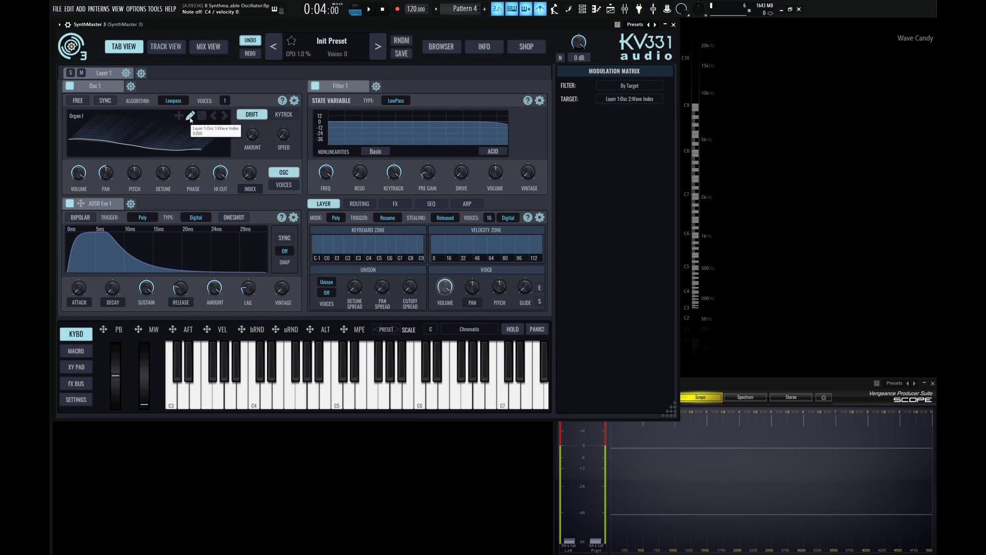
left_click(190, 116)
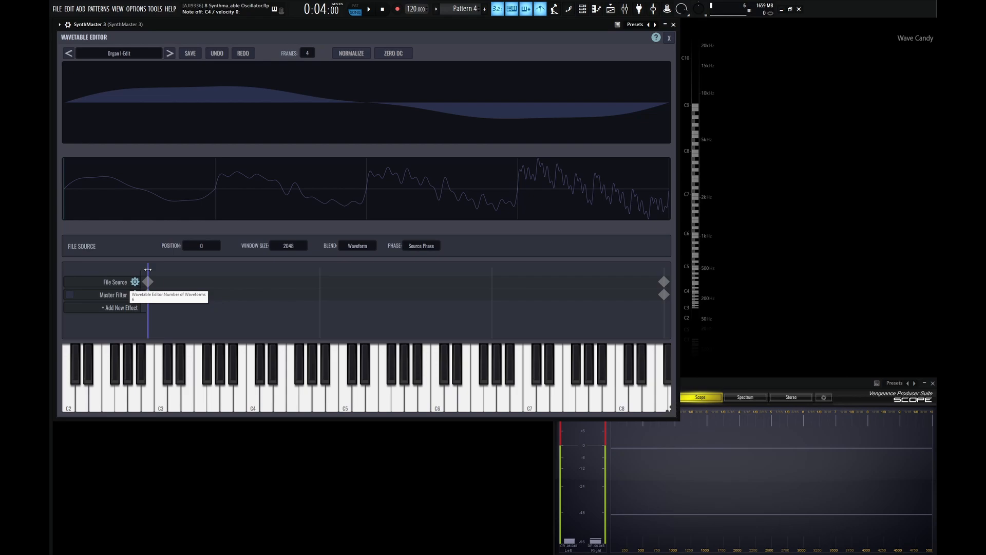
Scrub through the Organ I frames, set the frame count to 256, and scrub through them again.
left_click_drag(148, 269, 177, 268)
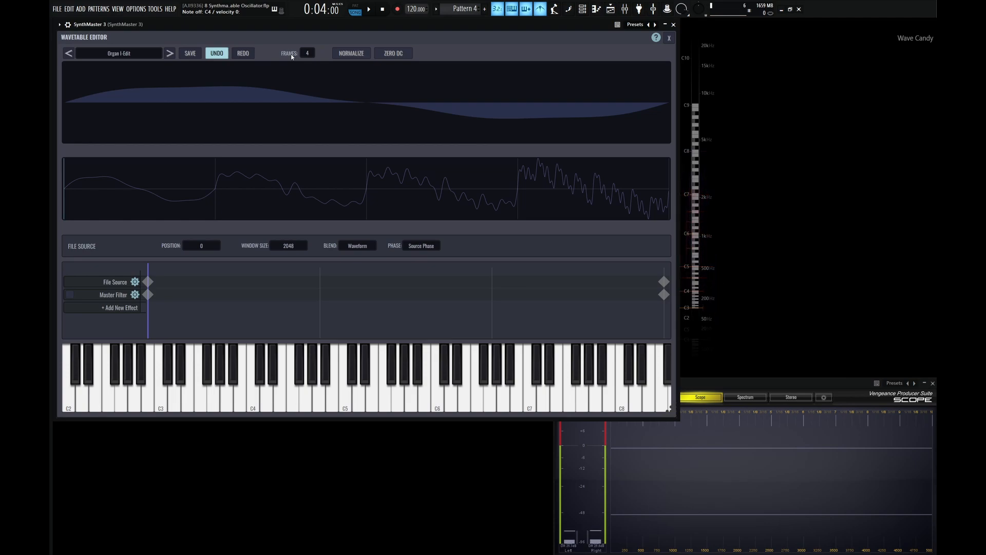
double_click(308, 53)
mouse_move(150, 268)
left_mouse_down()
mouse_move(543, 261)
mouse_move(146, 262)
left_mouse_up()
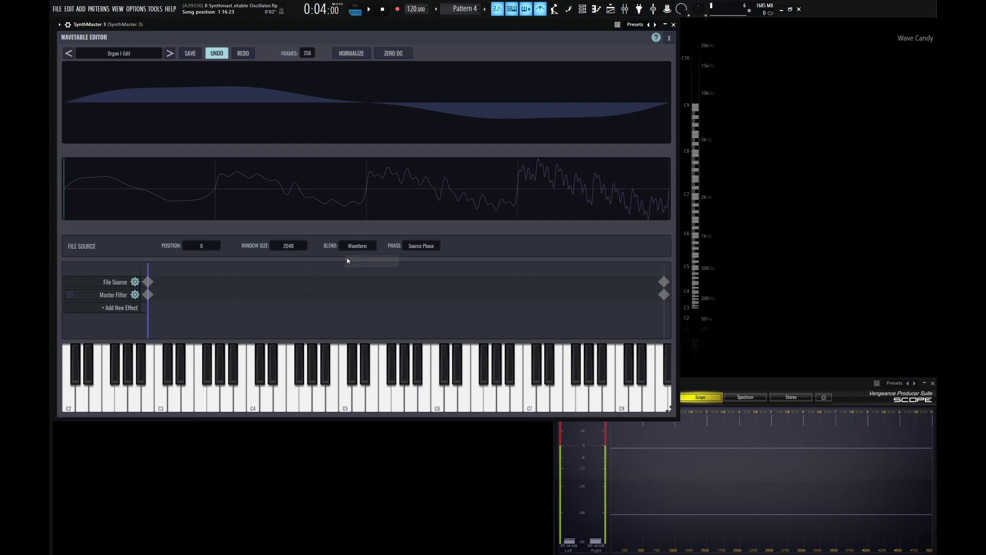
Set the File Source blend to None and audition the frames by moving the waveform position.
left_click(361, 249)
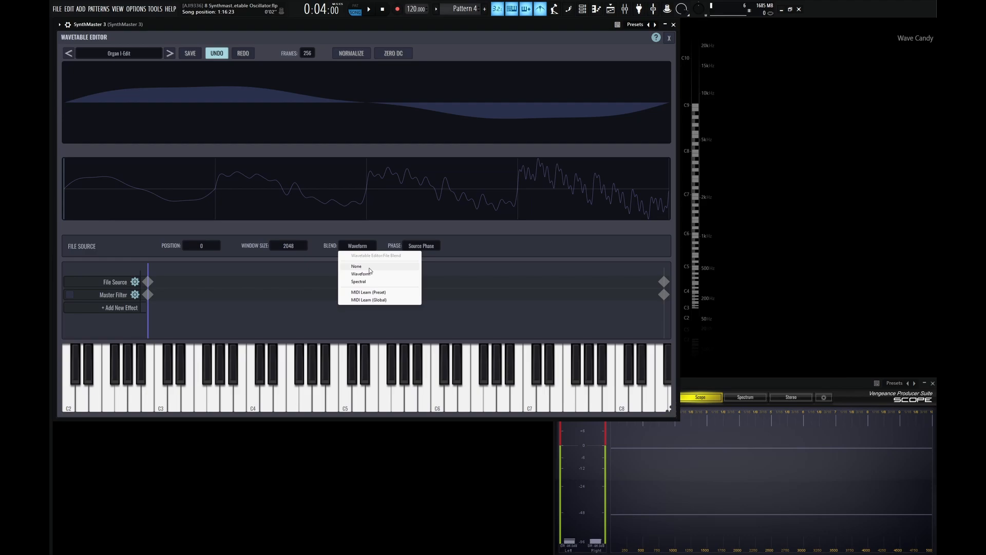
left_click(370, 267)
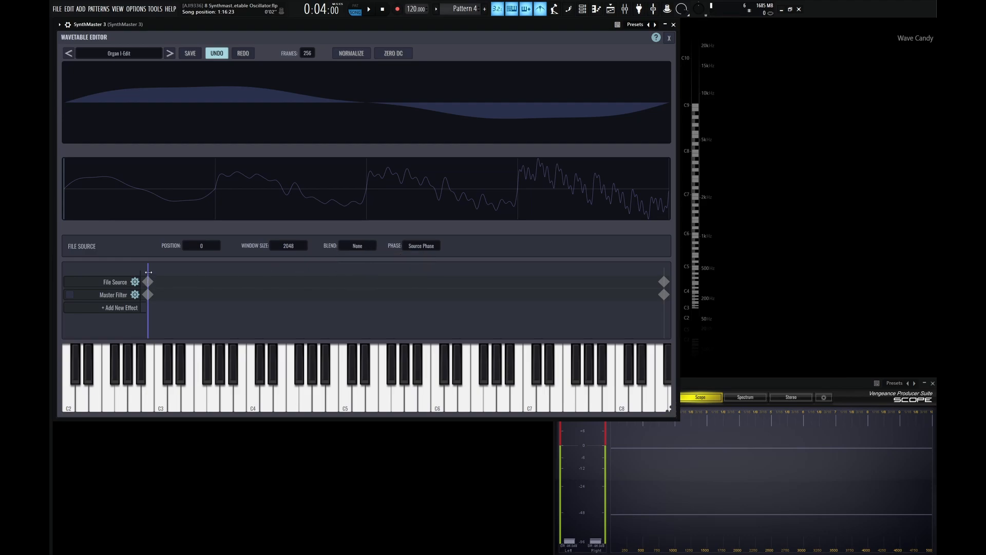
mouse_move(149, 272)
left_mouse_down()
mouse_move(534, 276)
mouse_move(148, 278)
left_mouse_up()
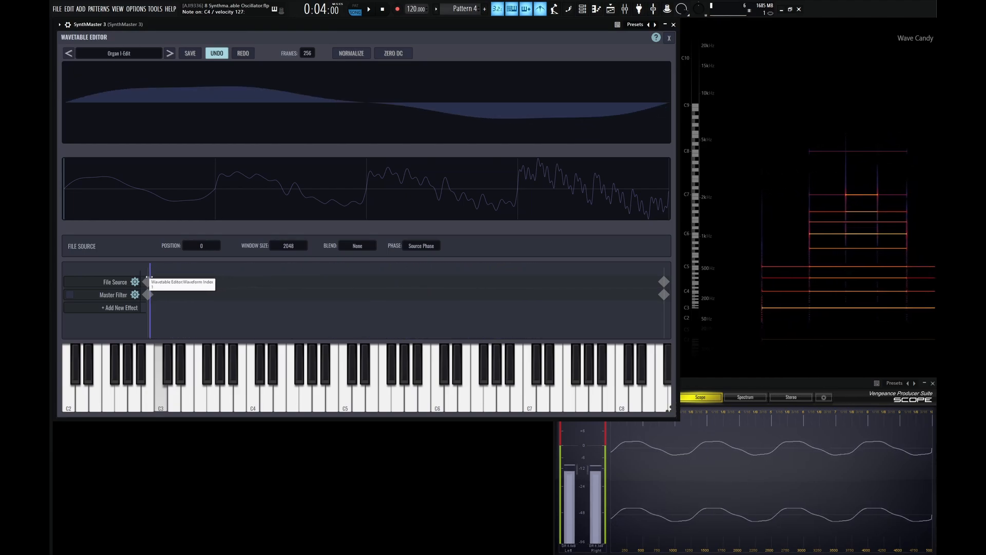
Set the File Source blend to Waveform and audition the transitions between the frames.
left_click(362, 247)
left_click(368, 274)
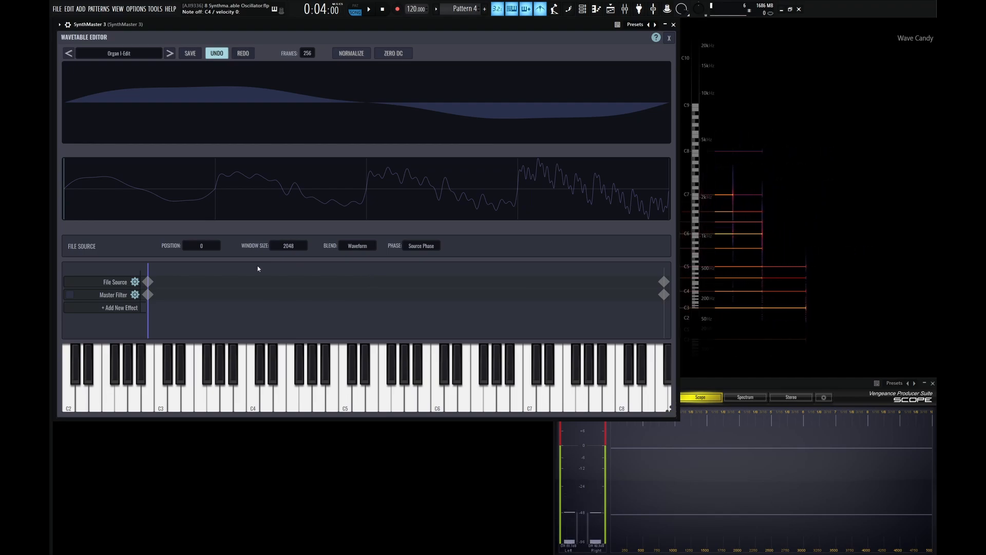
mouse_move(148, 272)
left_mouse_down()
mouse_move(527, 275)
mouse_move(146, 279)
left_mouse_up()
Set the File Source blend to Spectral, audition the frames, and review the available Phase options.
left_click(358, 245)
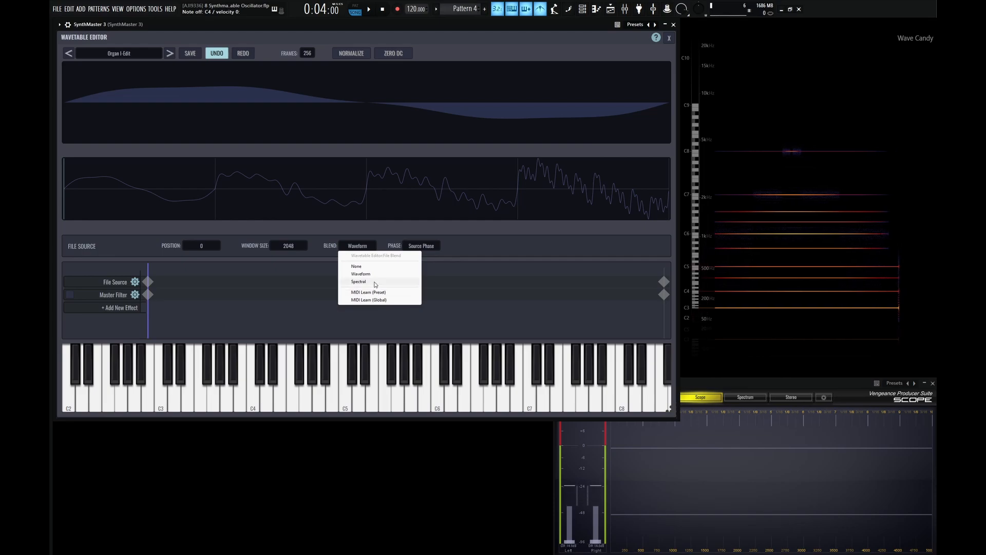
left_click(358, 282)
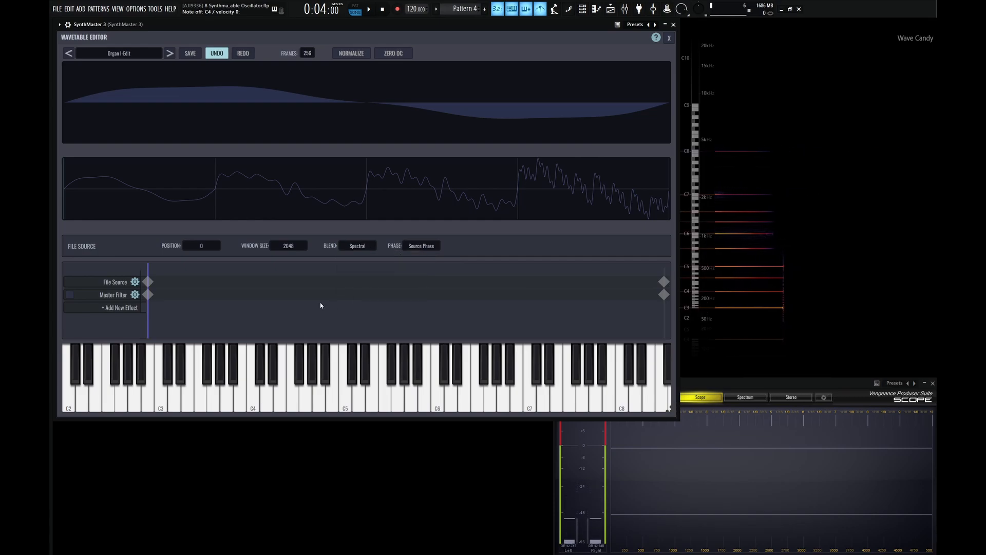
mouse_move(147, 278)
left_mouse_down()
mouse_move(267, 282)
mouse_move(541, 264)
mouse_move(154, 271)
left_mouse_up()
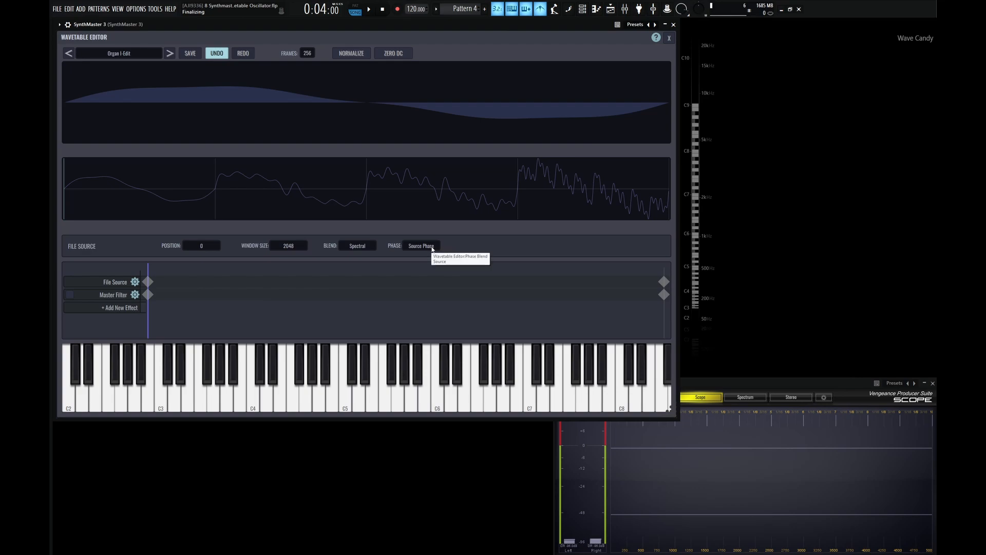
left_click(429, 249)
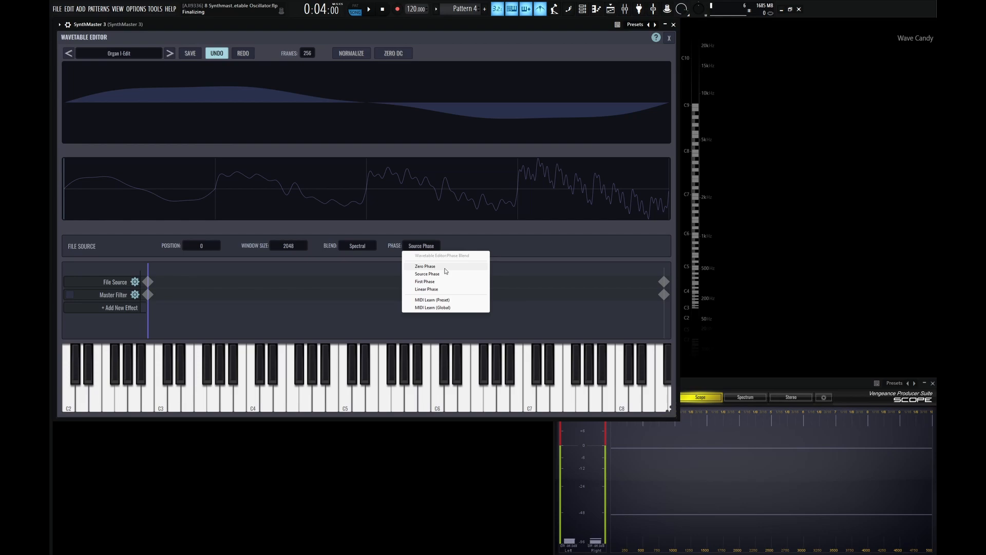
left_click(473, 247)
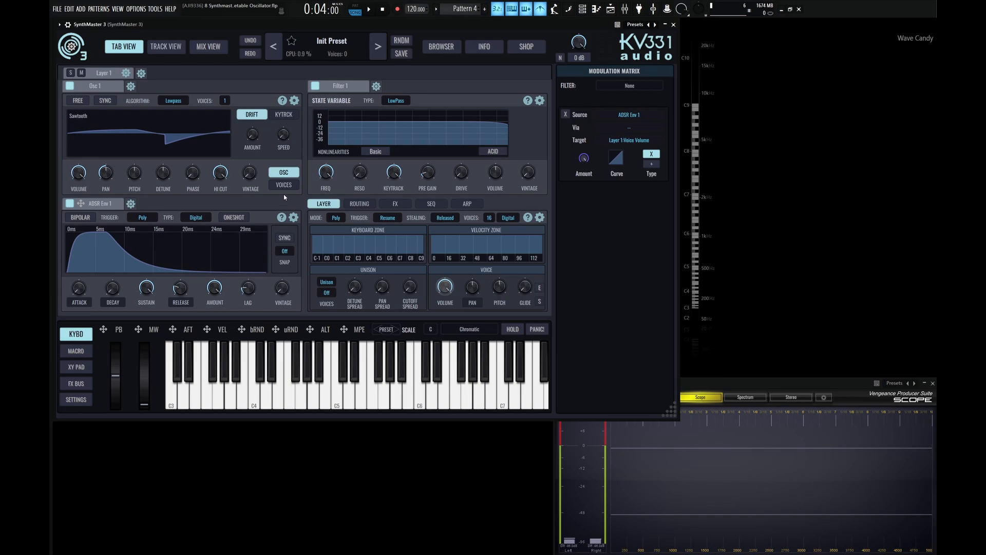
In the fresh Init Preset, replace Osc 1 with a Wavetable Osc and create a new custom wavetable in the Wavetable Editor.
left_click(294, 102)
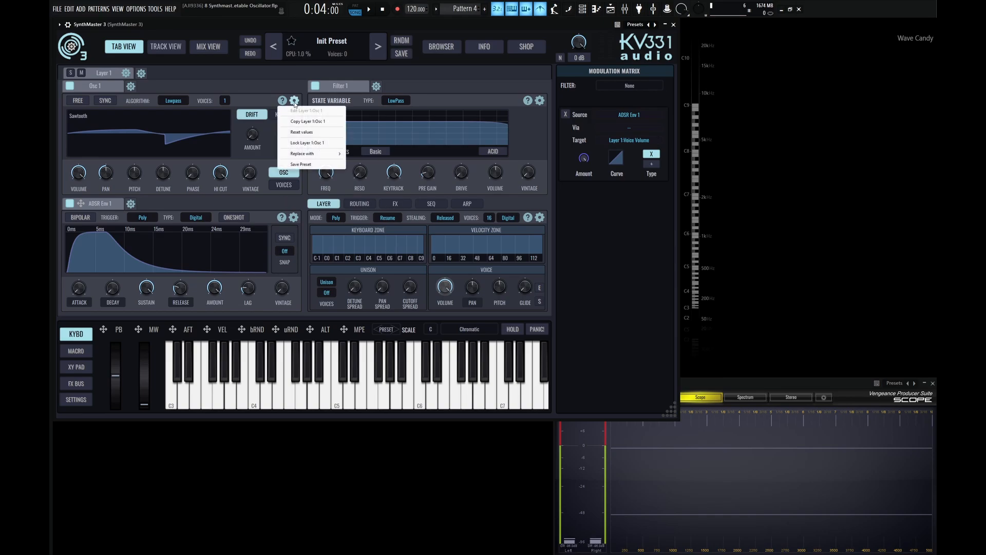
mouse_move(319, 154)
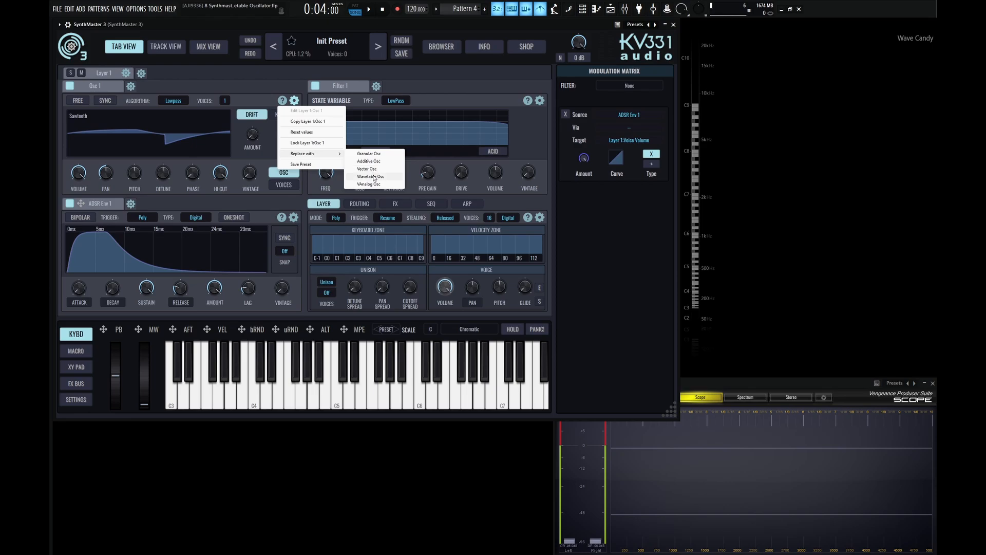
left_click(371, 176)
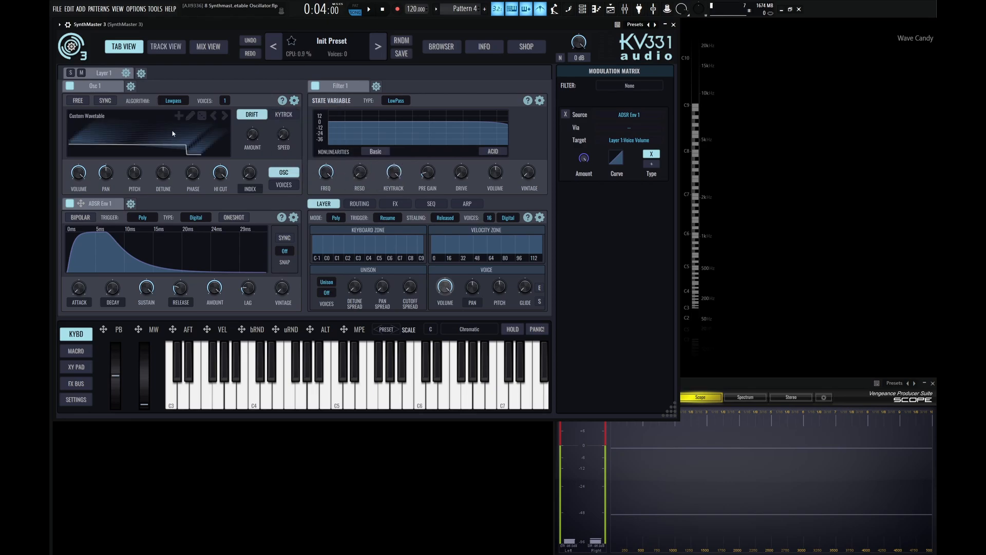
left_click(180, 119)
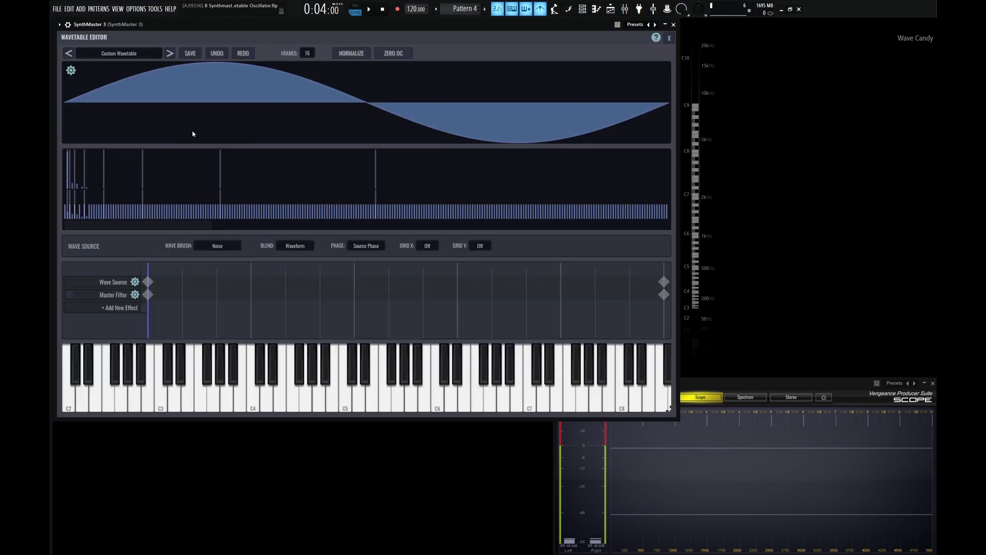
Preview the custom wavetable's frames, stop at the second frame, and add a Waveshaper effect.
left_click(230, 191)
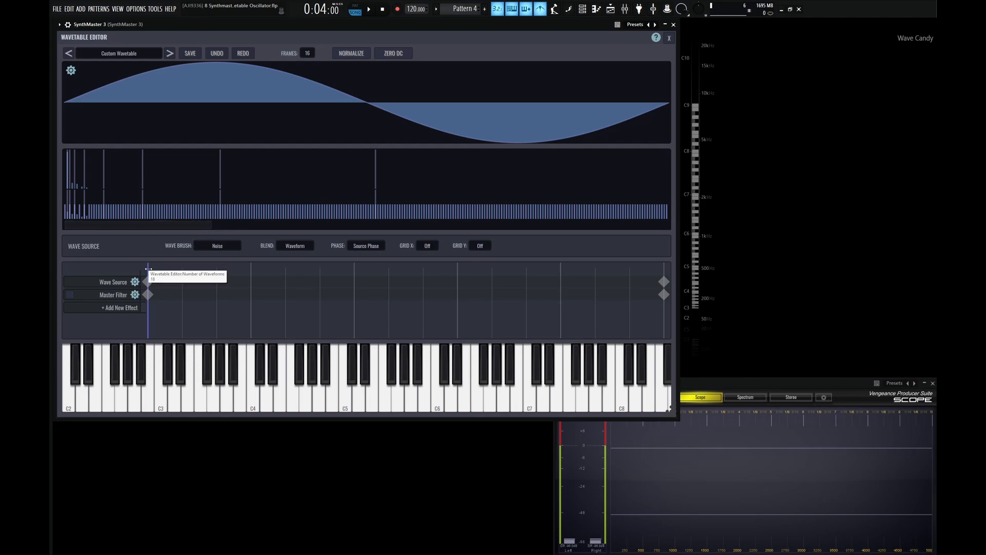
left_click_drag(148, 269, 193, 257)
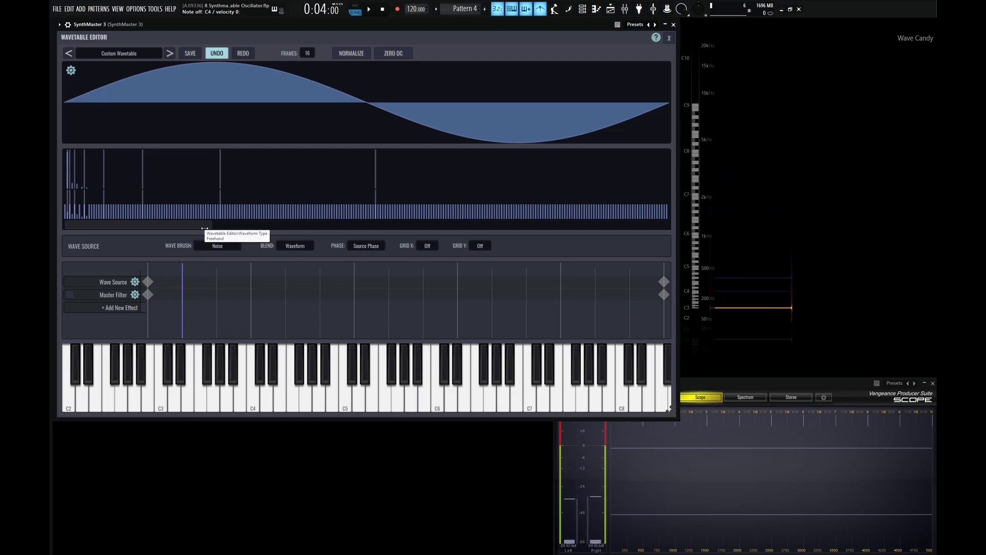
left_click(112, 308)
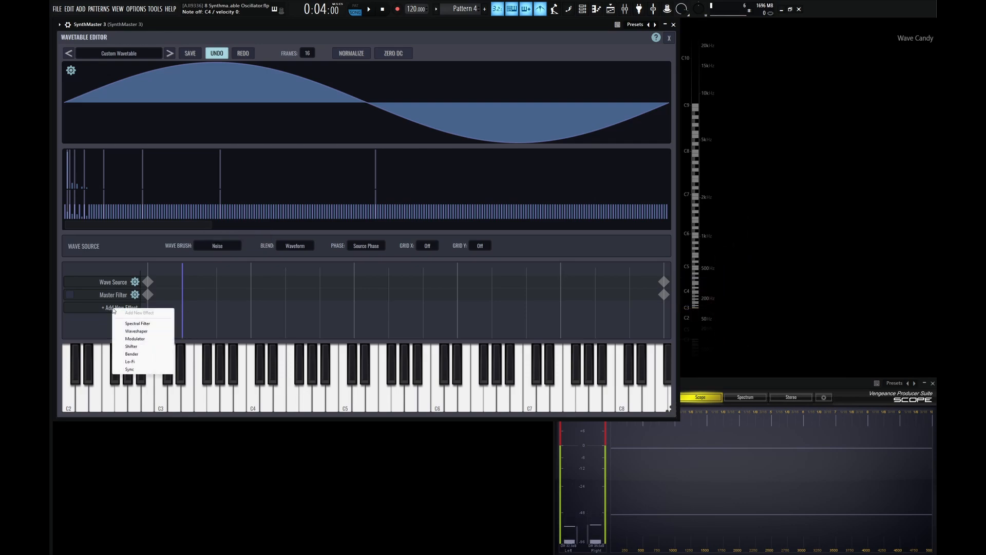
left_click(137, 331)
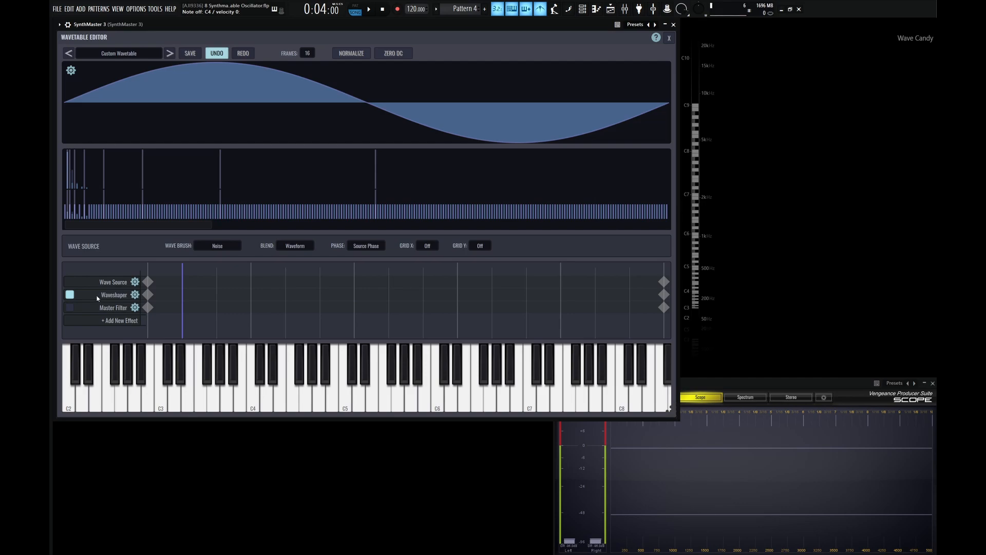
Toggle the Waveshaper off and back on, and review the available waveshaper types at its first keyframe.
left_click(69, 295)
left_click(69, 296)
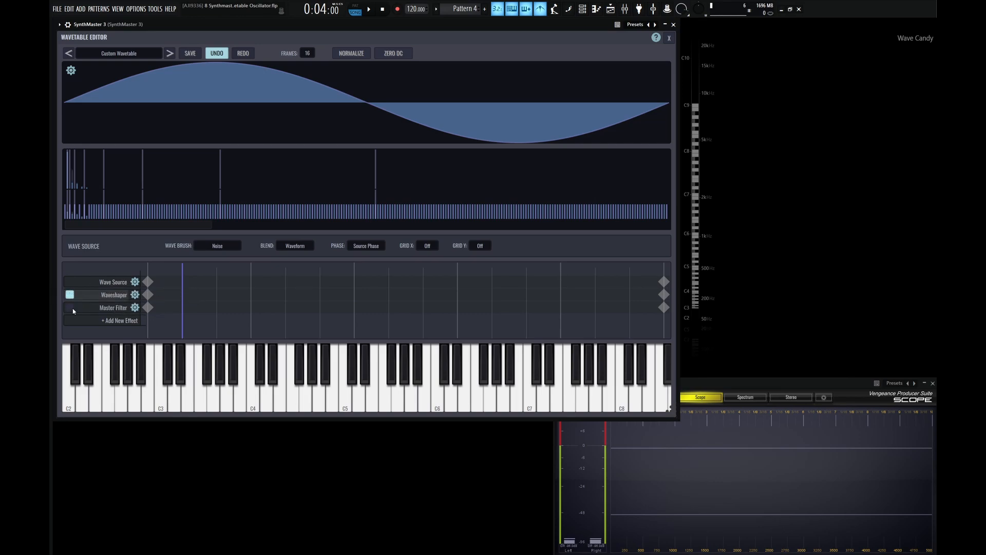
left_click(148, 295)
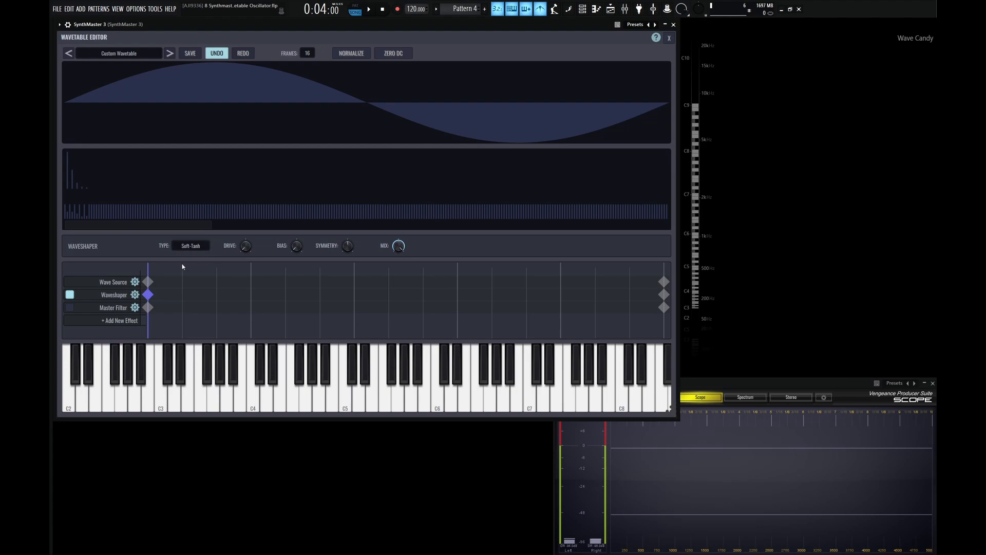
left_click(189, 246)
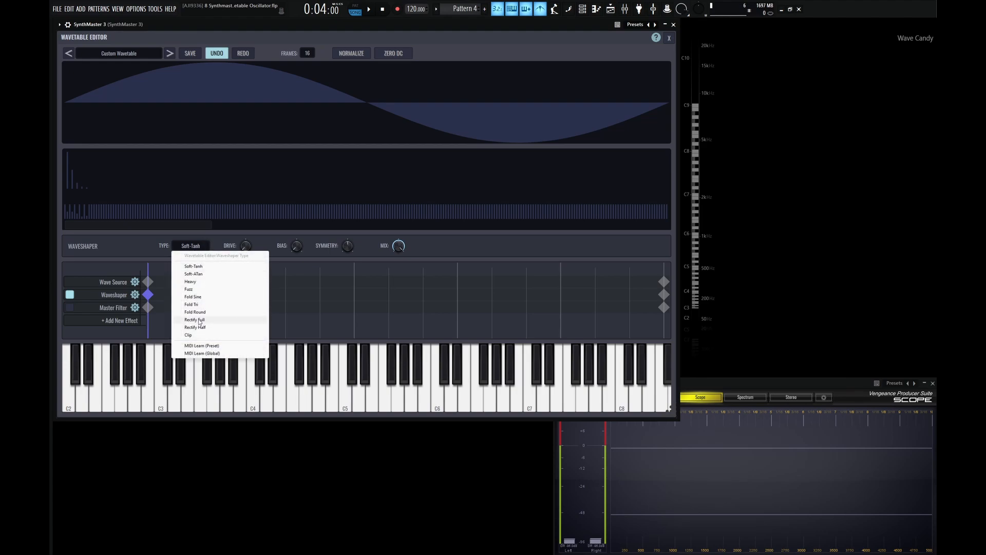
left_click(440, 250)
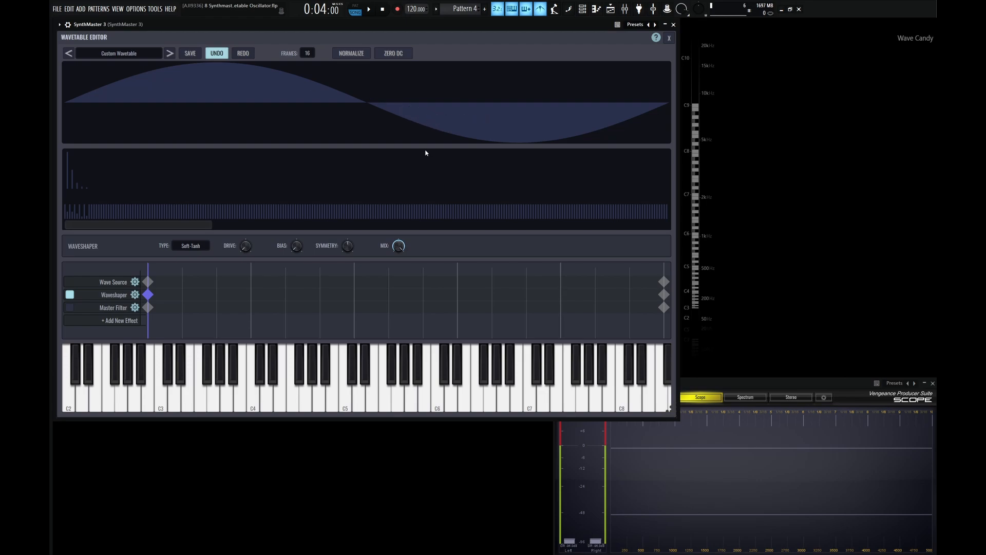
Raise the Waveshaper's Drive at its last keyframe and audition the sweep across all frames.
left_click(664, 295)
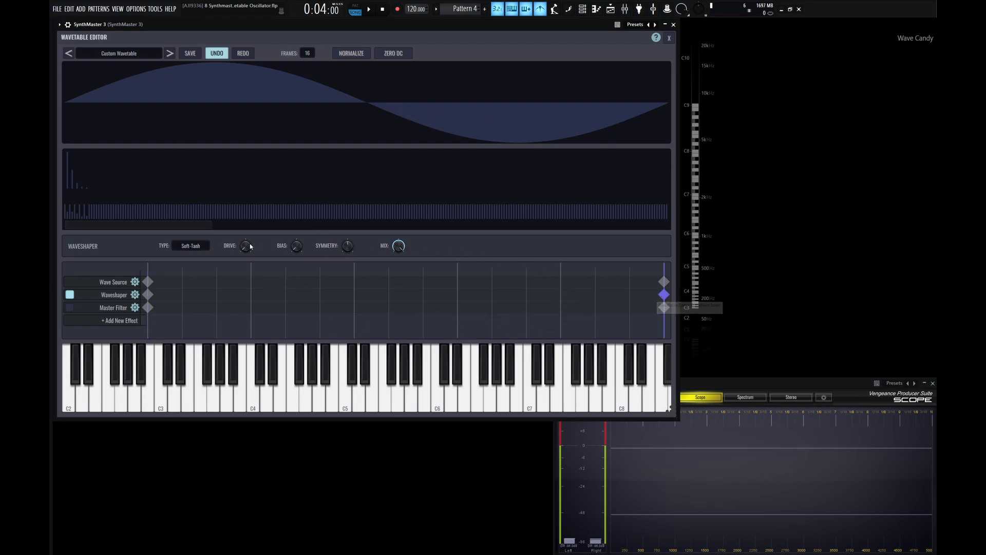
left_click_drag(247, 226, 246, 249)
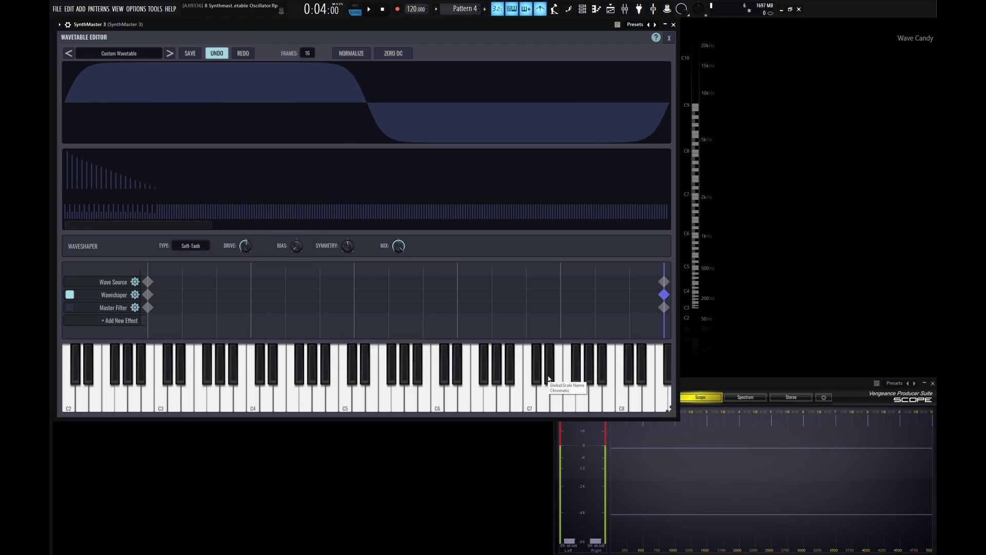
key("z")
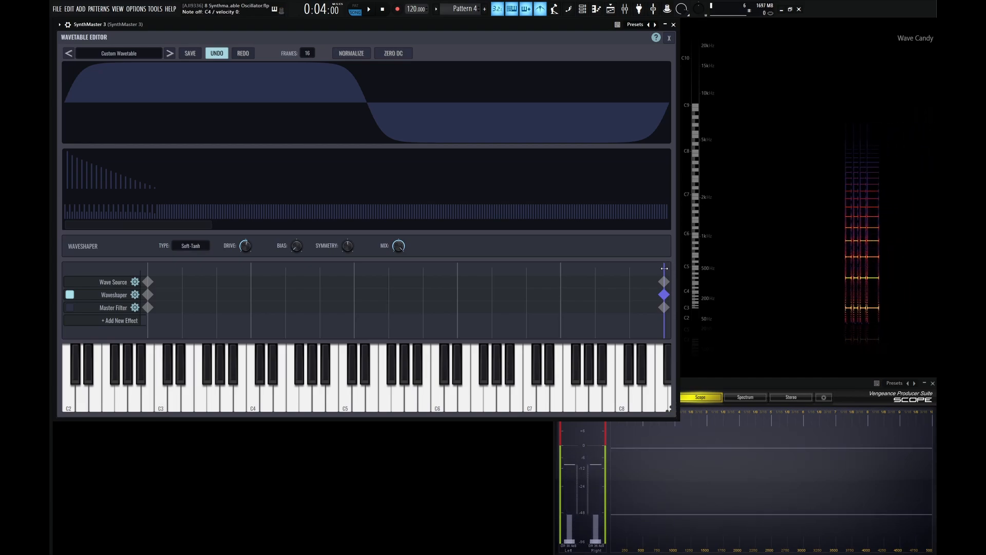
left_click_drag(664, 268, 139, 266)
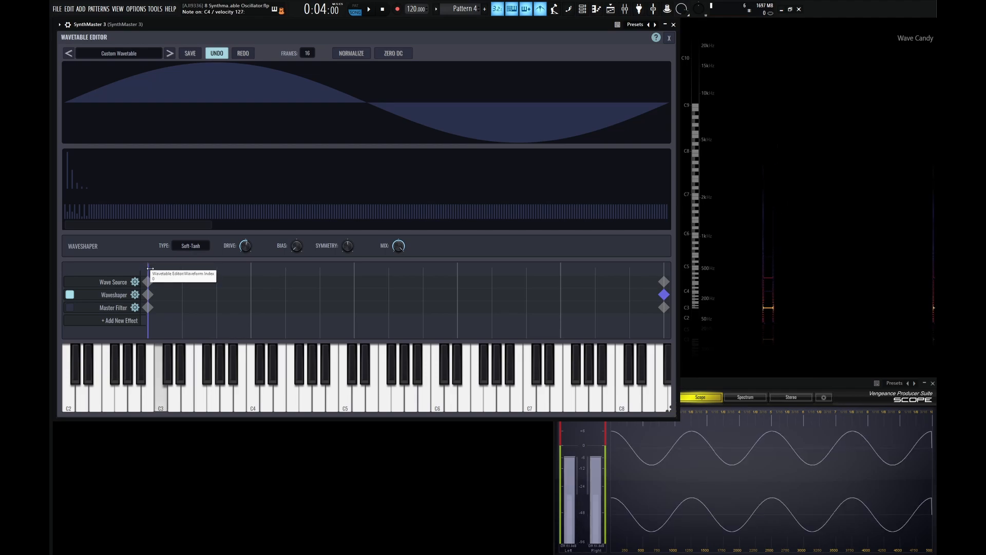
mouse_move(152, 275)
left_mouse_down()
mouse_move(318, 292)
mouse_move(541, 293)
mouse_move(530, 283)
mouse_move(172, 260)
mouse_move(591, 277)
mouse_move(139, 277)
mouse_move(665, 291)
left_mouse_up()
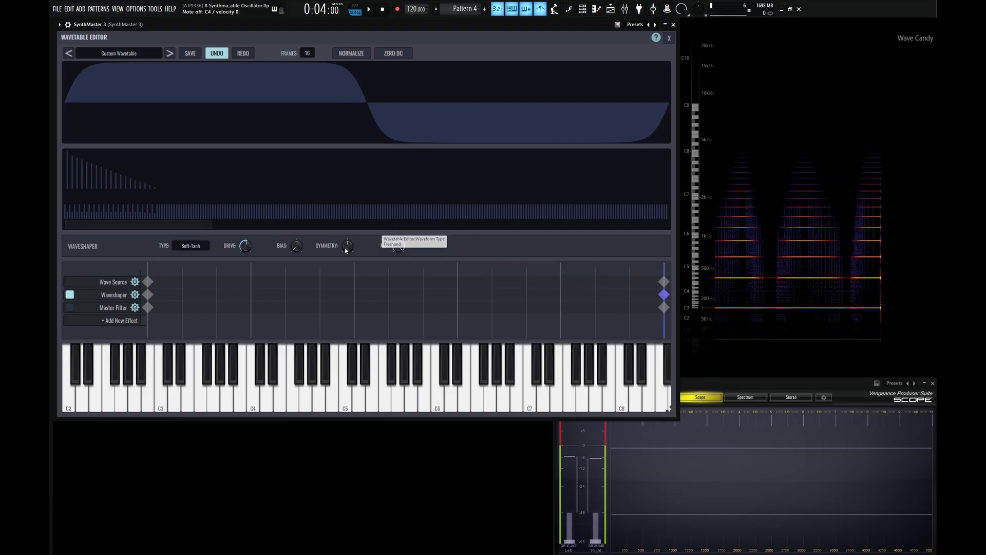
Increase the last keyframe's Drive, Bias and Symmetry, set the Waveshaper type to Heavy, and audition the frames.
left_click_drag(347, 246, 294, 248)
left_click(203, 249)
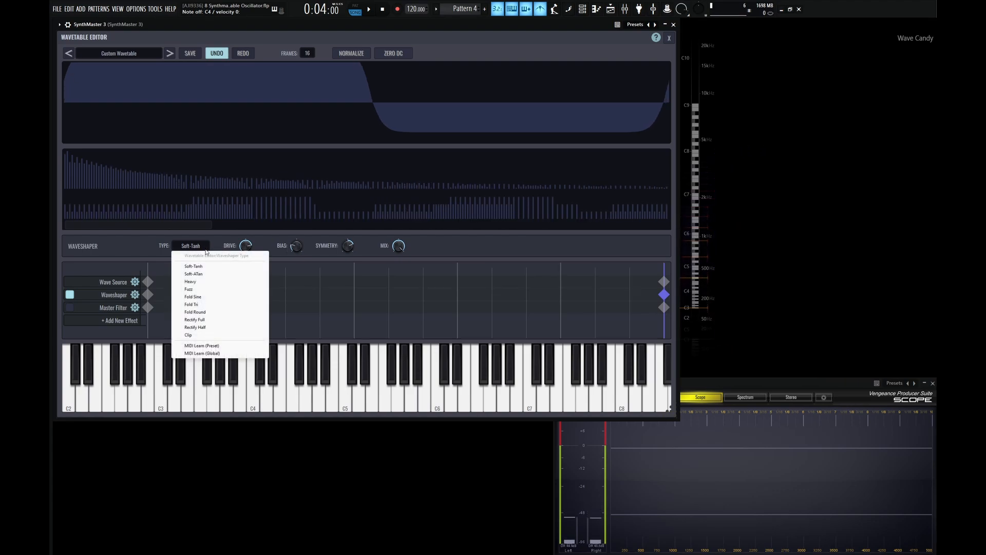
left_click(191, 282)
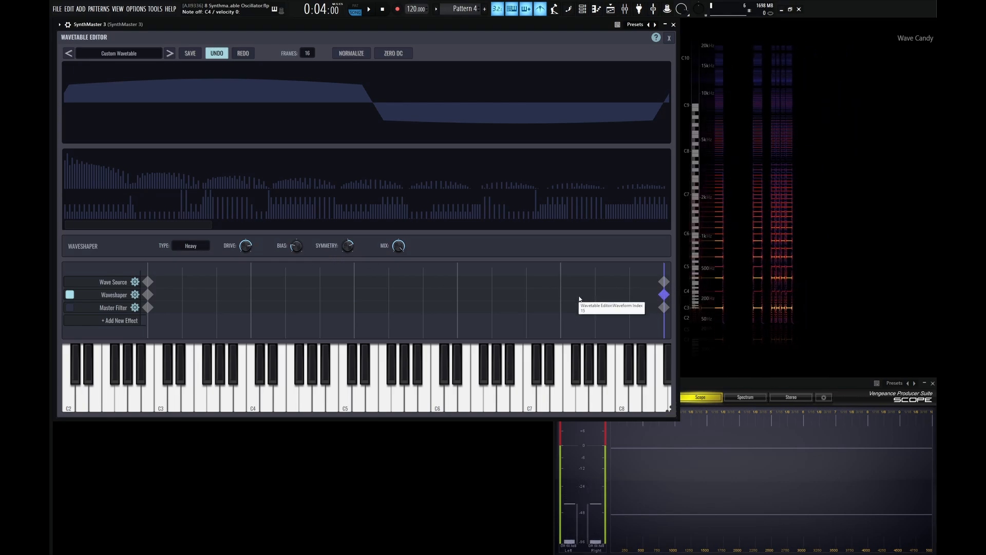
left_click(148, 295)
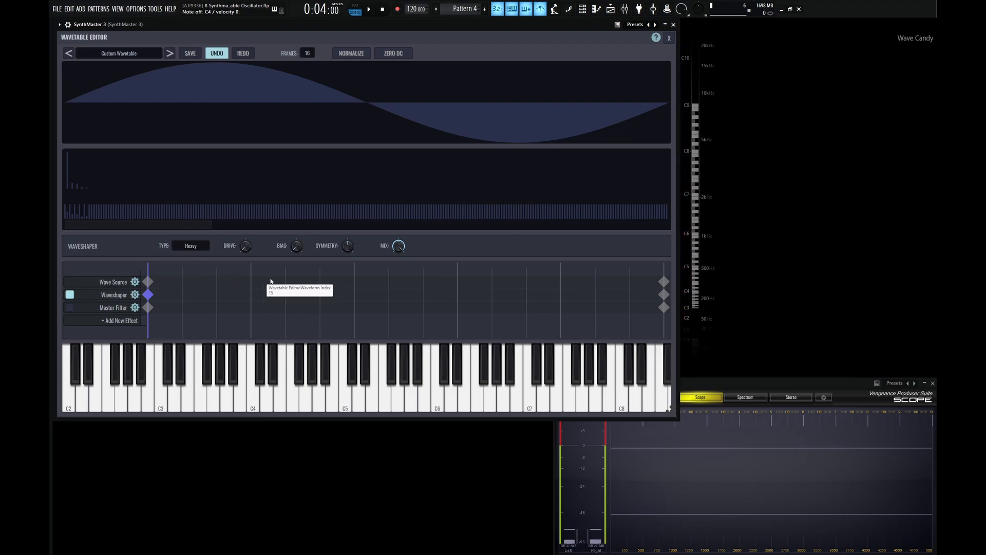
mouse_move(153, 270)
left_mouse_down()
mouse_move(591, 271)
mouse_move(148, 268)
left_mouse_up()
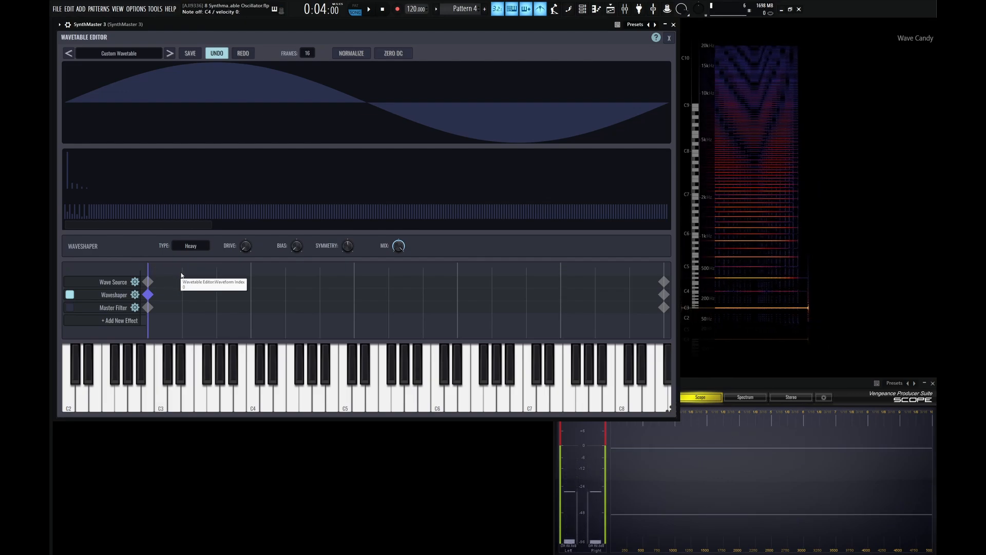
Set the wavetable's frame count to 256 and audition the smoother sweep from the first frame.
left_click(308, 53)
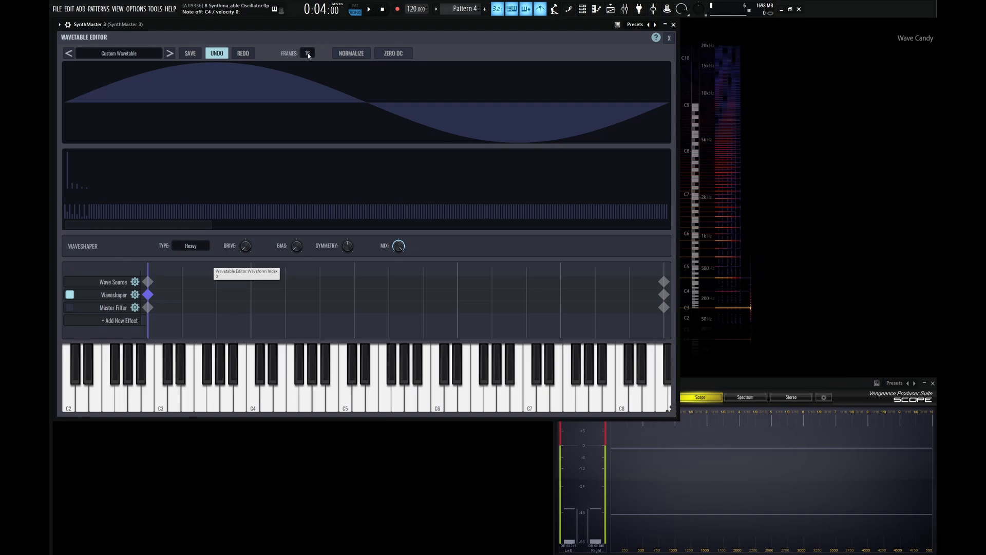
type("256")
key("Return")
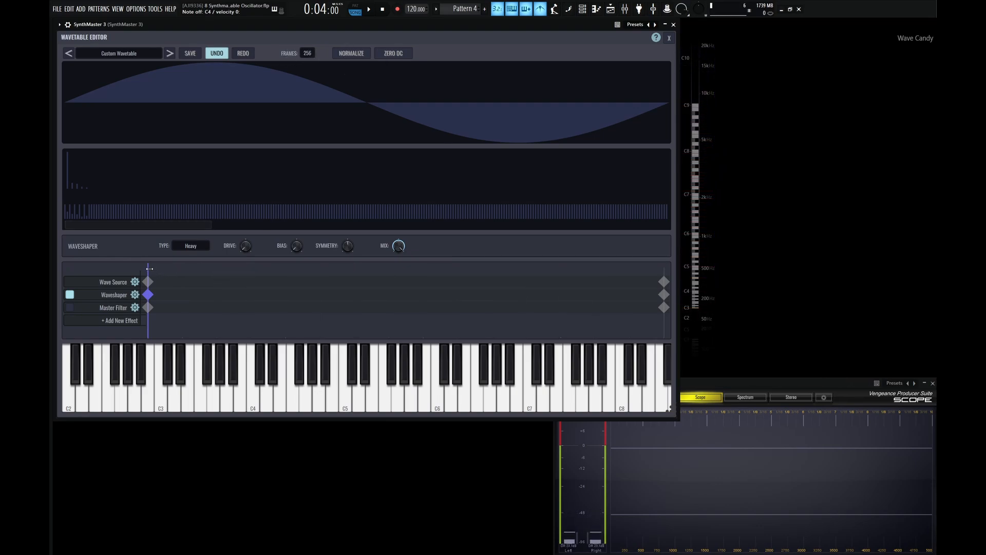
mouse_move(149, 268)
left_mouse_down()
mouse_move(632, 262)
mouse_move(646, 263)
mouse_move(185, 280)
mouse_move(656, 282)
mouse_move(148, 270)
left_mouse_up()
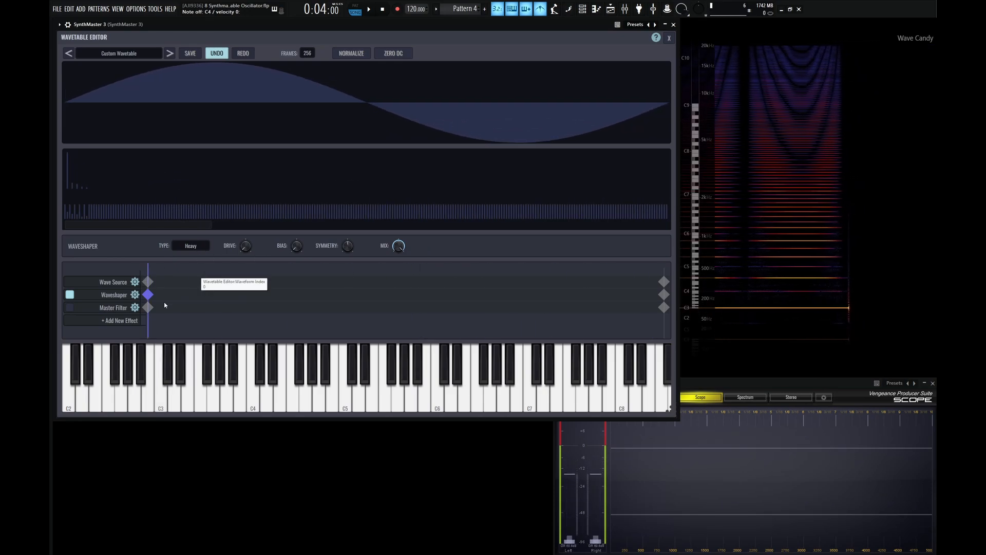
Add a Bender effect and raise its Bend, Pitch and Phase at the last keyframe.
left_click(121, 322)
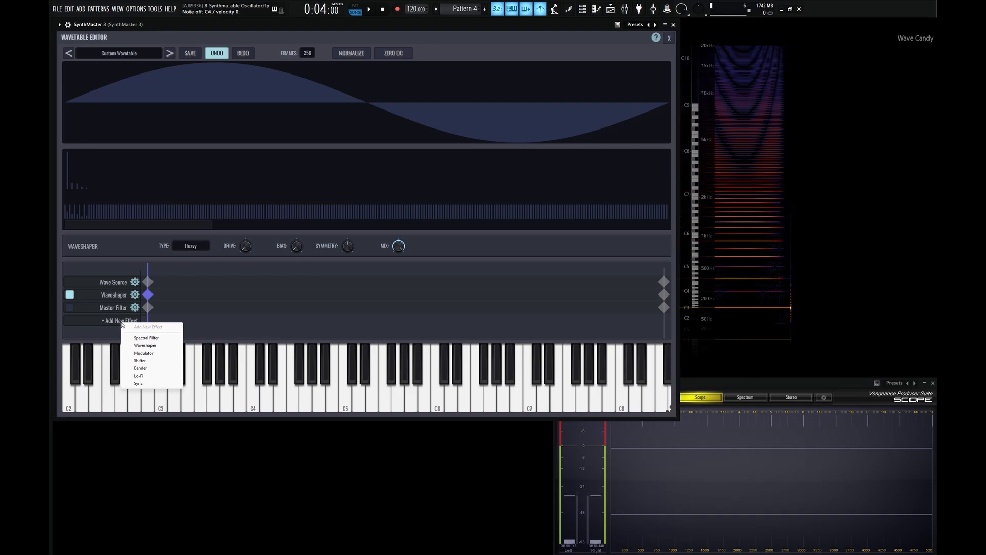
left_click(140, 368)
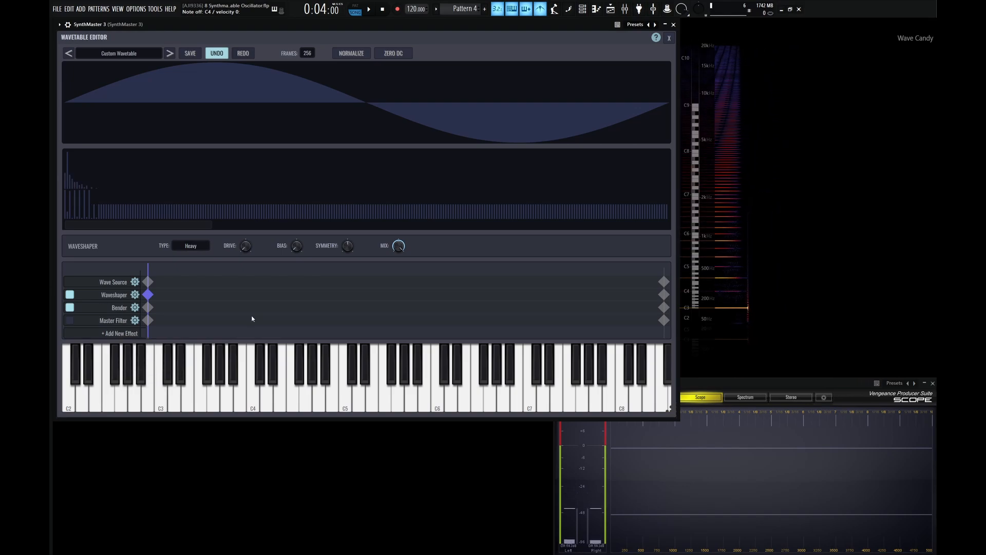
left_click(149, 307)
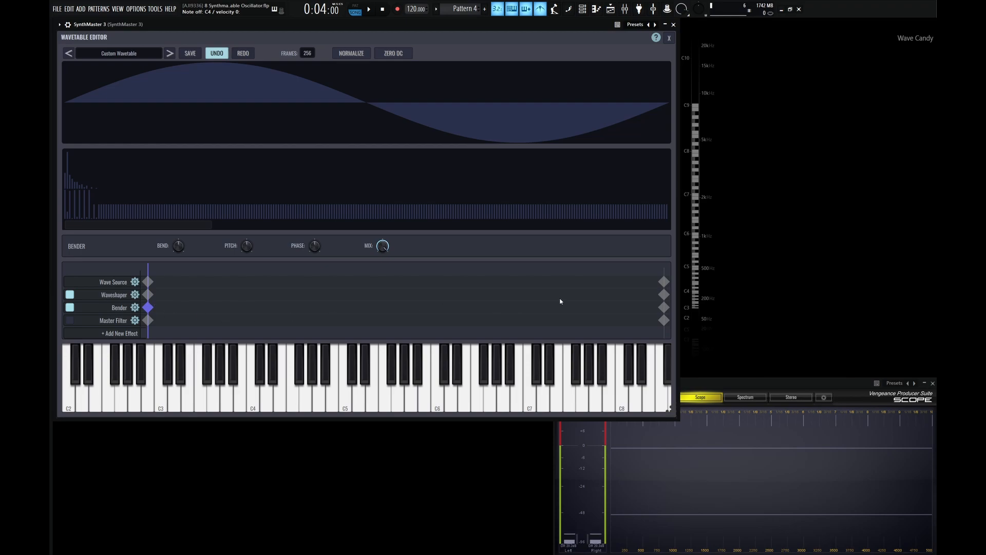
left_click(663, 308)
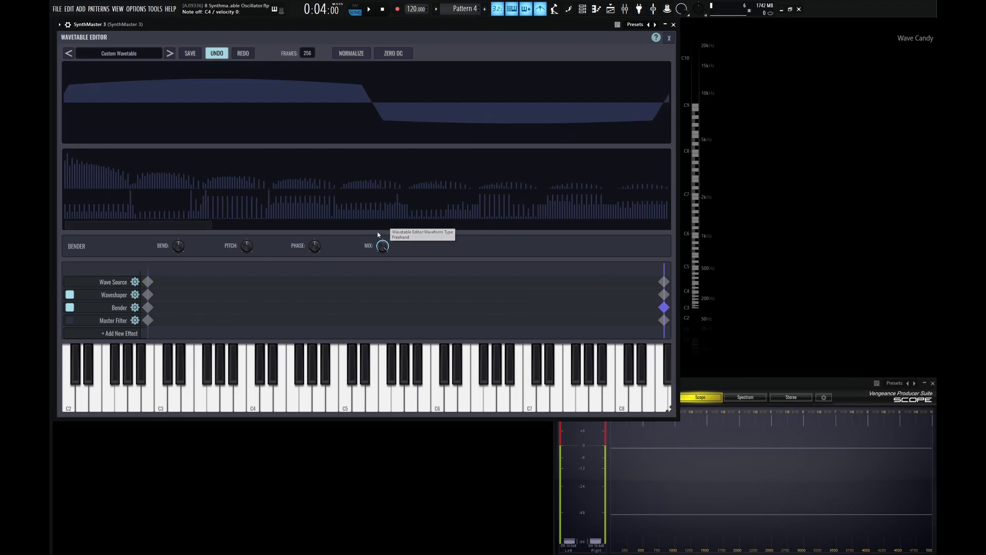
left_click_drag(181, 248, 316, 247)
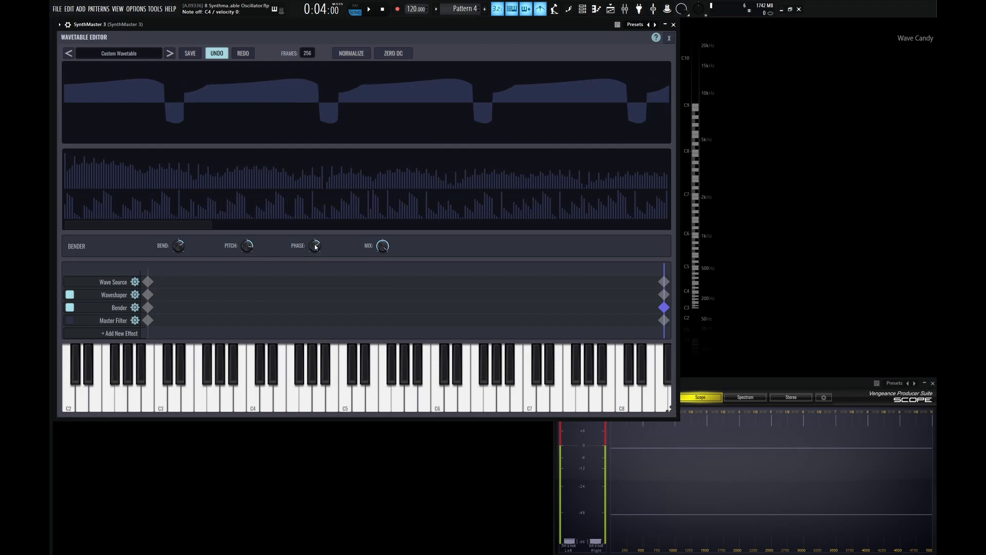
left_click_drag(179, 250, 179, 247)
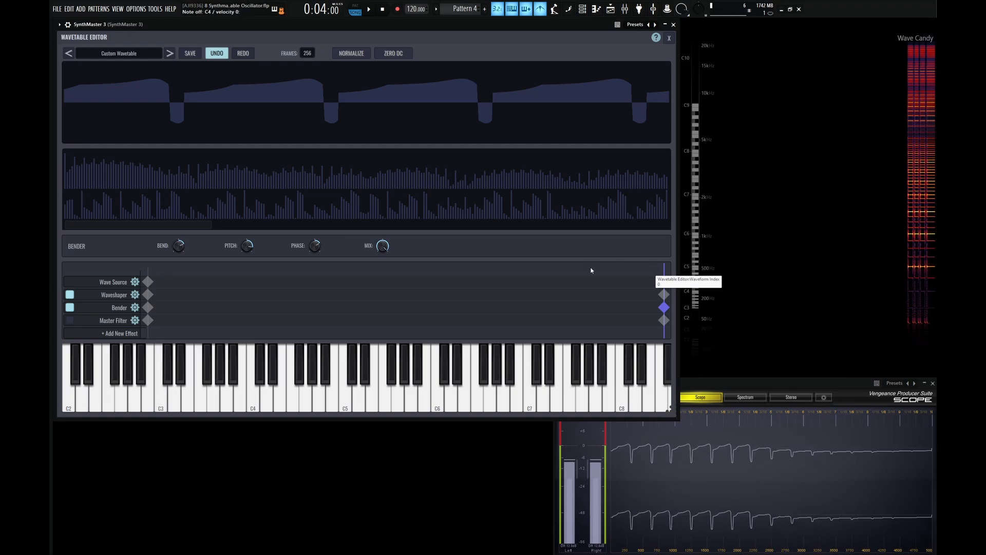
Audition the Bender sweep across the frames and disable the Bender effect.
left_click_drag(452, 274, 154, 272)
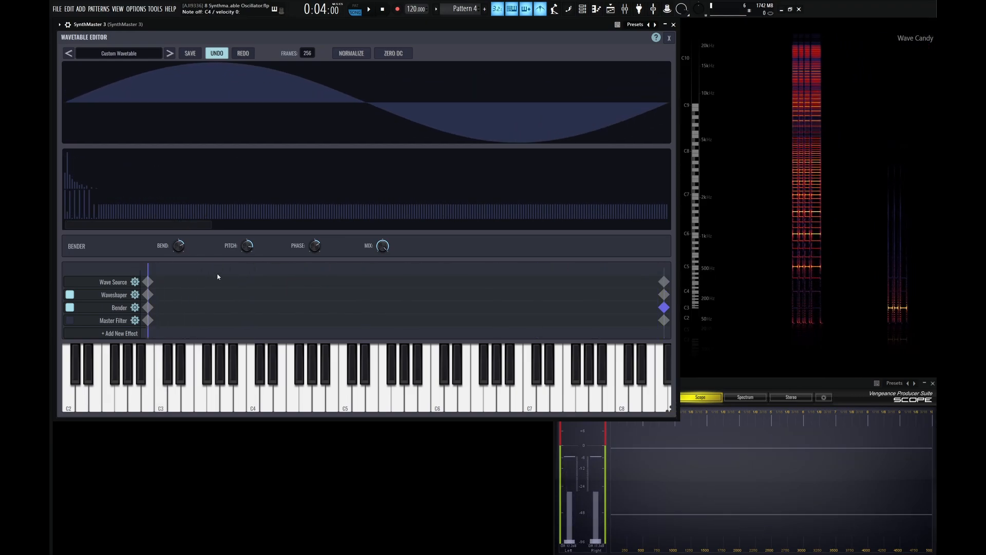
mouse_move(147, 270)
left_mouse_down()
mouse_move(601, 267)
mouse_move(147, 259)
left_mouse_up()
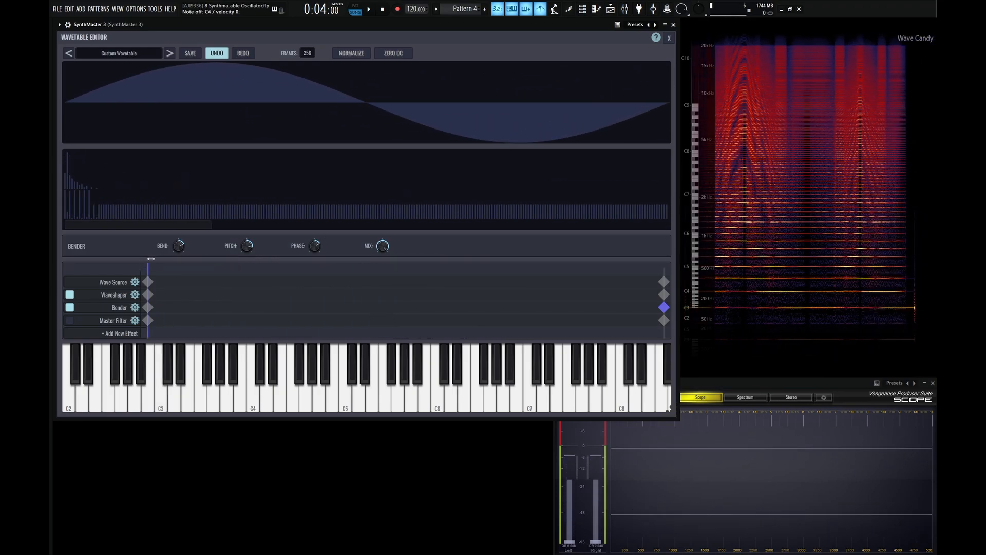
left_click(71, 307)
Add a Lo-Fi effect and adjust its Attack, Release, X Grid and Y Grid at the last keyframe.
left_click(112, 334)
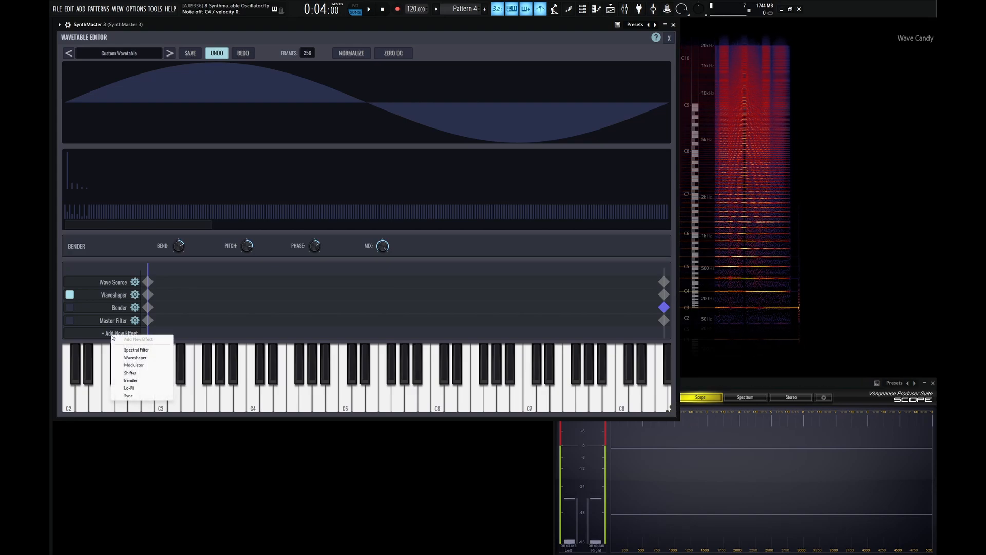
left_click(144, 388)
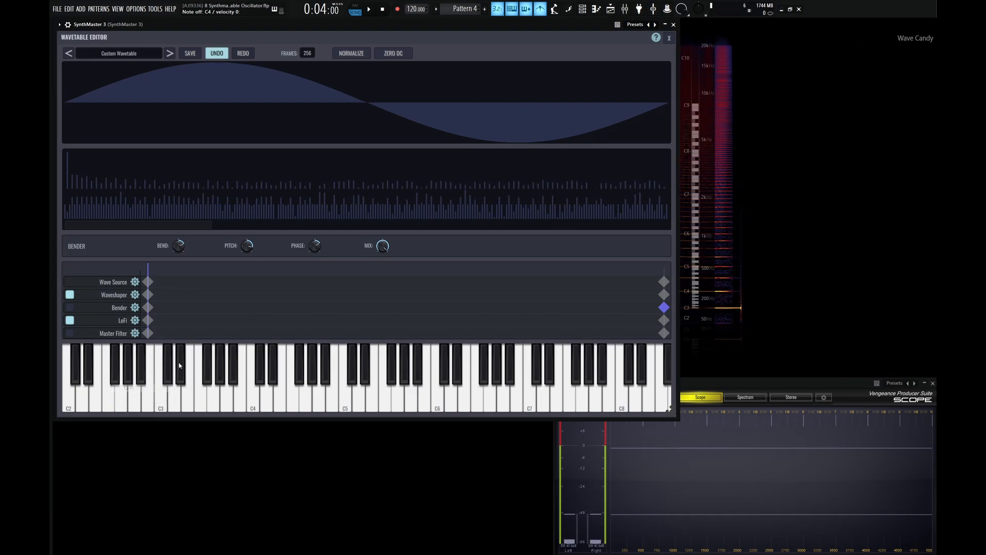
left_click(148, 320)
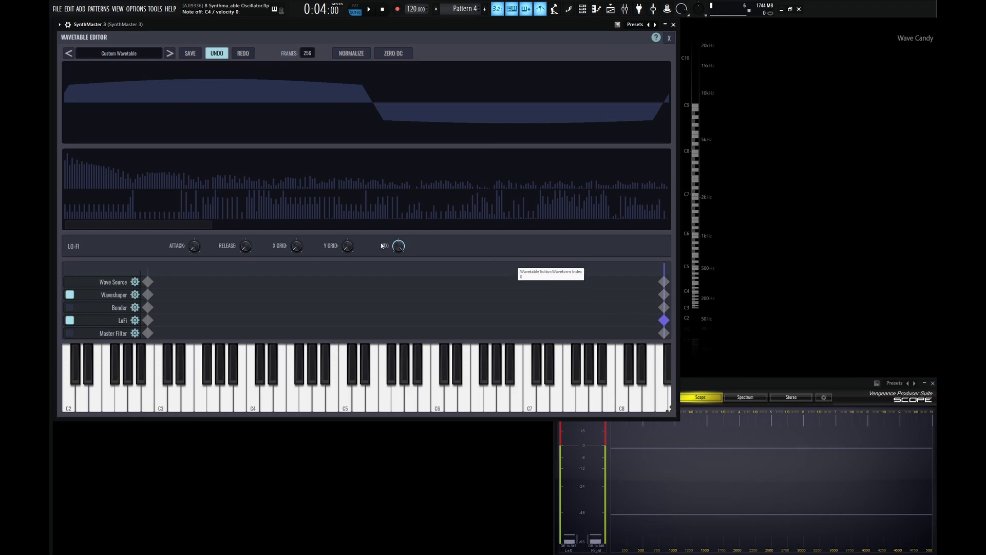
left_click_drag(296, 248, 349, 234)
left_click_drag(249, 249, 248, 252)
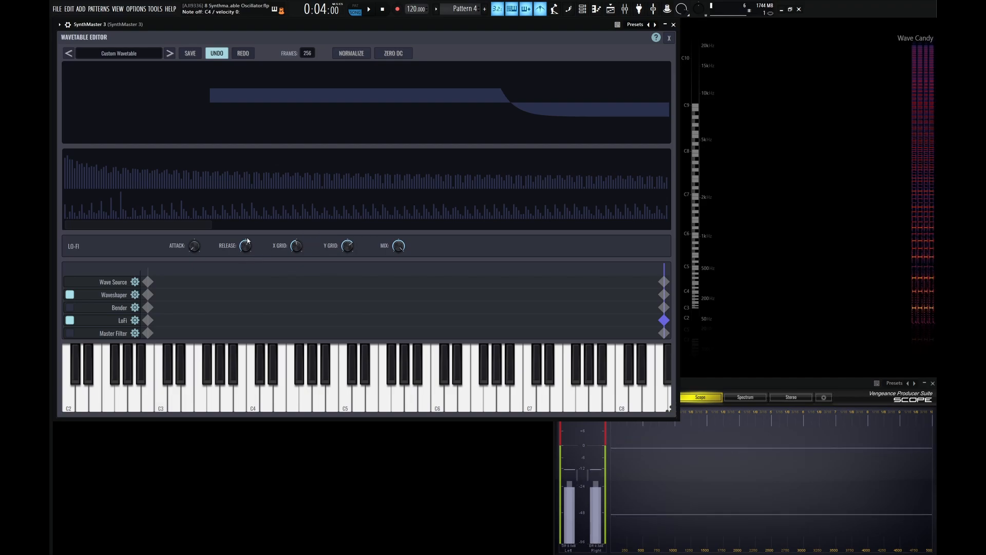
left_click_drag(297, 246, 305, 226)
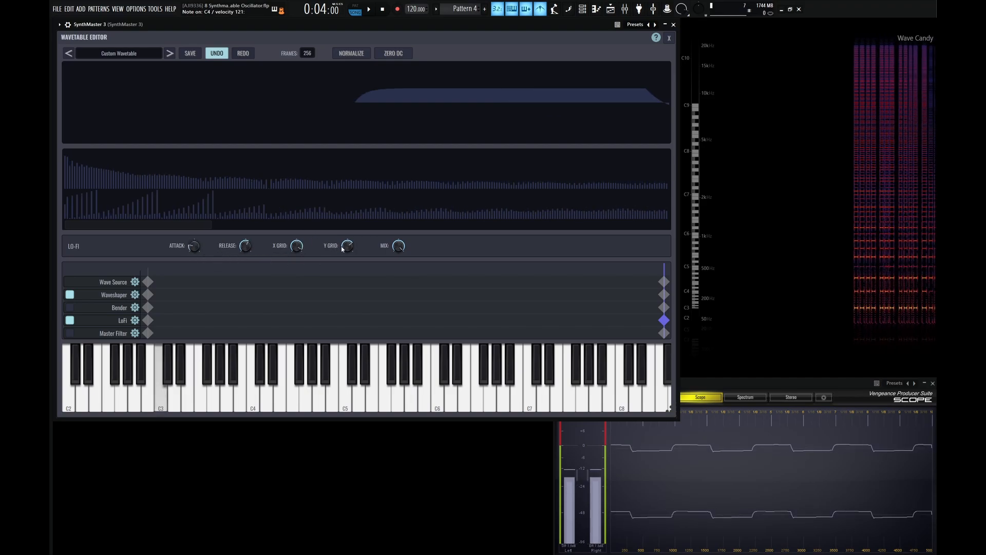
scroll(297, 247, "up", 3)
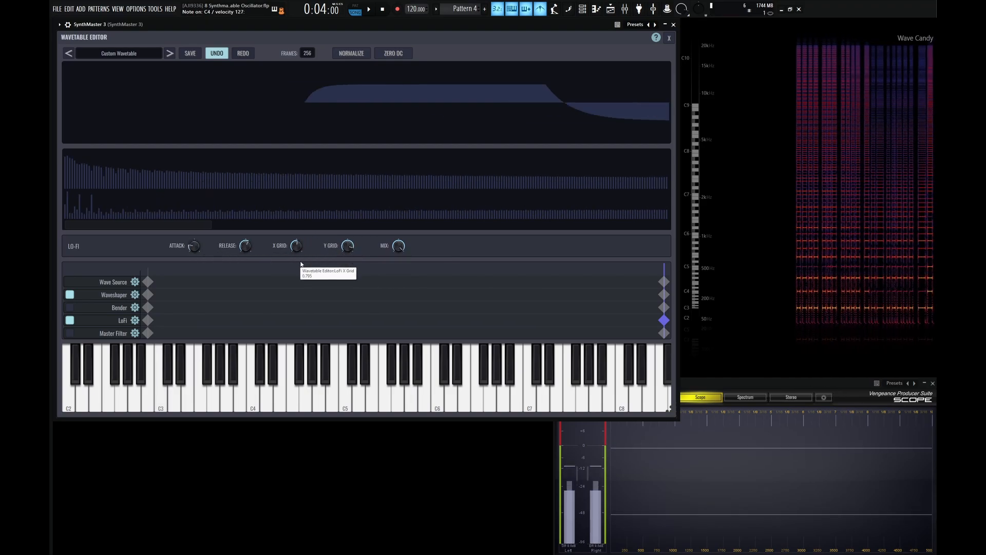
scroll(297, 246, "up", 3)
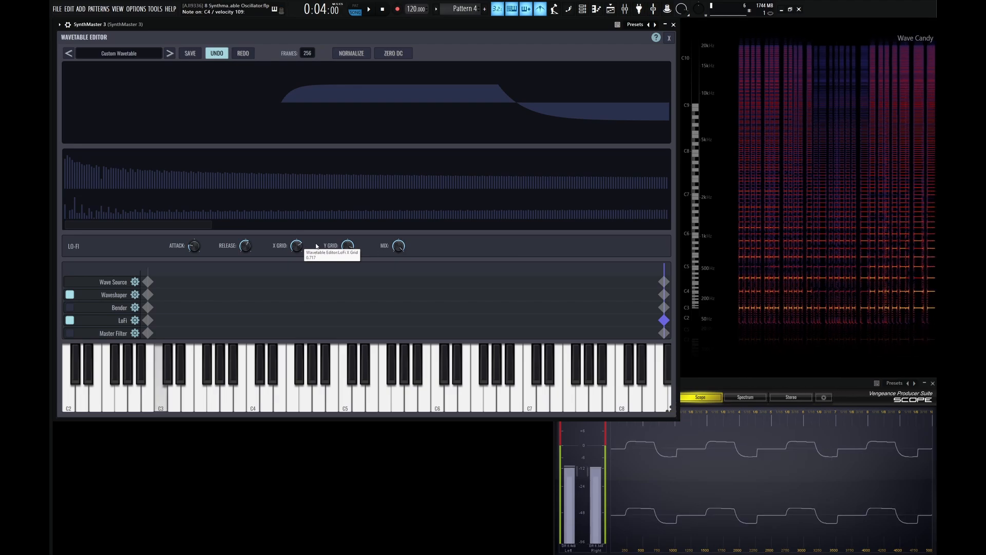
scroll(301, 242, "up", 2)
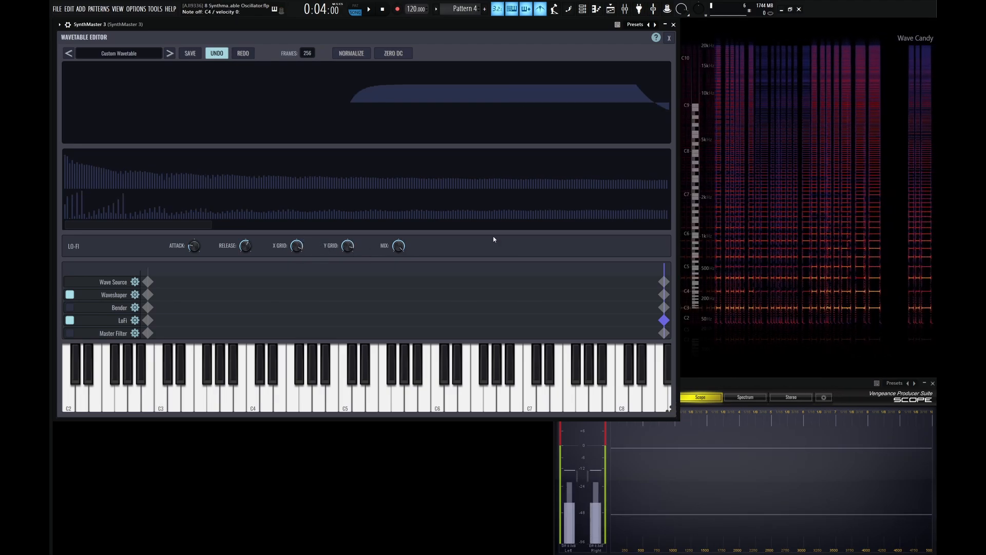
Audition the Lo-Fi sweep back to the first frame, and disable Lo-Fi to return to the Waveshaper's first keyframe.
left_click_drag(663, 272, 83, 322)
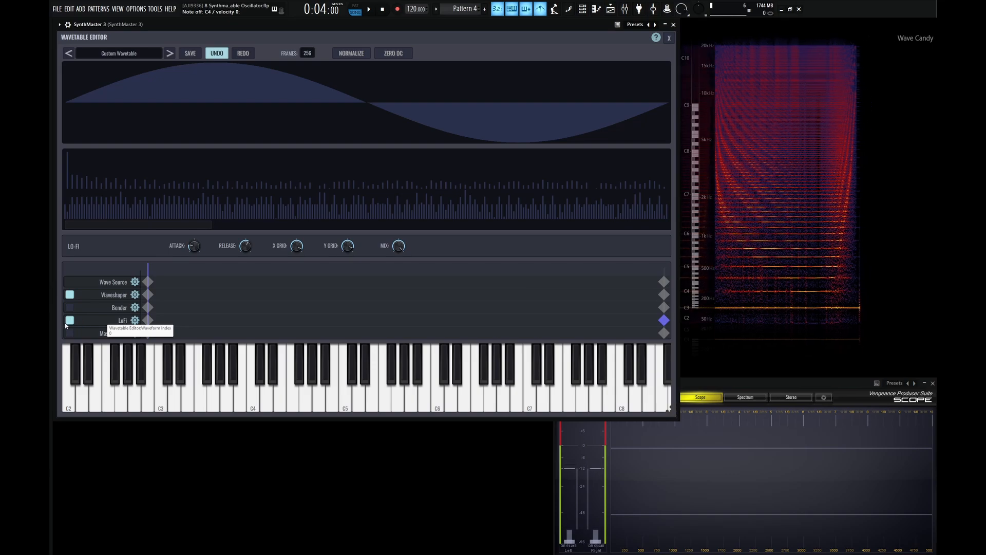
left_click(68, 322)
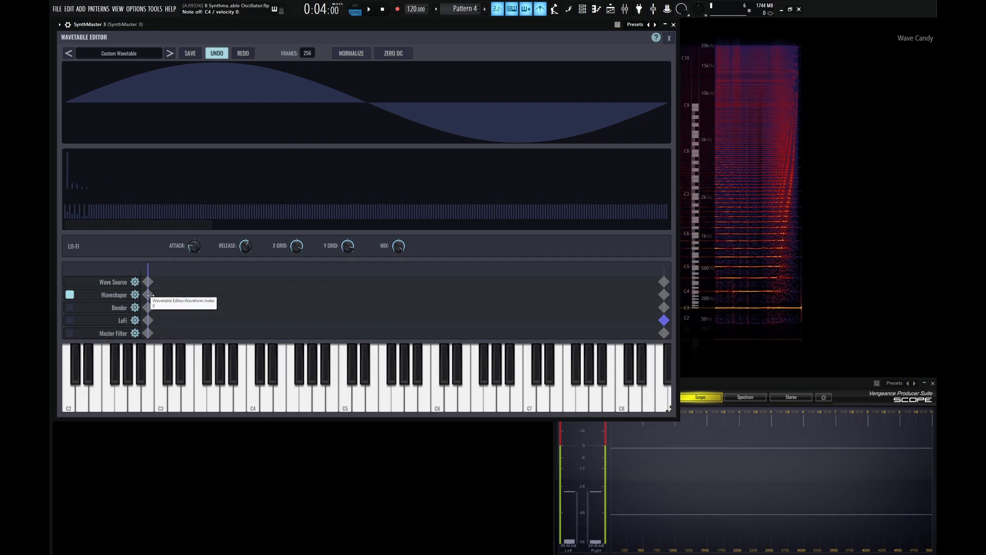
left_click(148, 295)
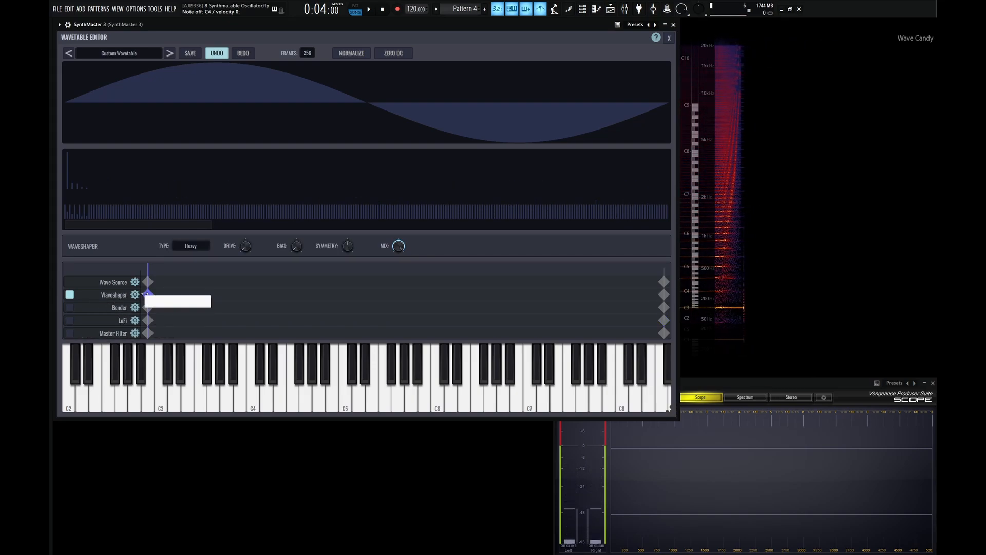
Add a Waveshaper keyframe midway through the frames, raise its Drive, Bias and Symmetry, and return the playhead to the first frame.
mouse_move(149, 296)
left_mouse_down()
mouse_move(149, 271)
mouse_move(425, 263)
mouse_move(590, 244)
mouse_move(139, 267)
mouse_move(152, 292)
left_mouse_up()
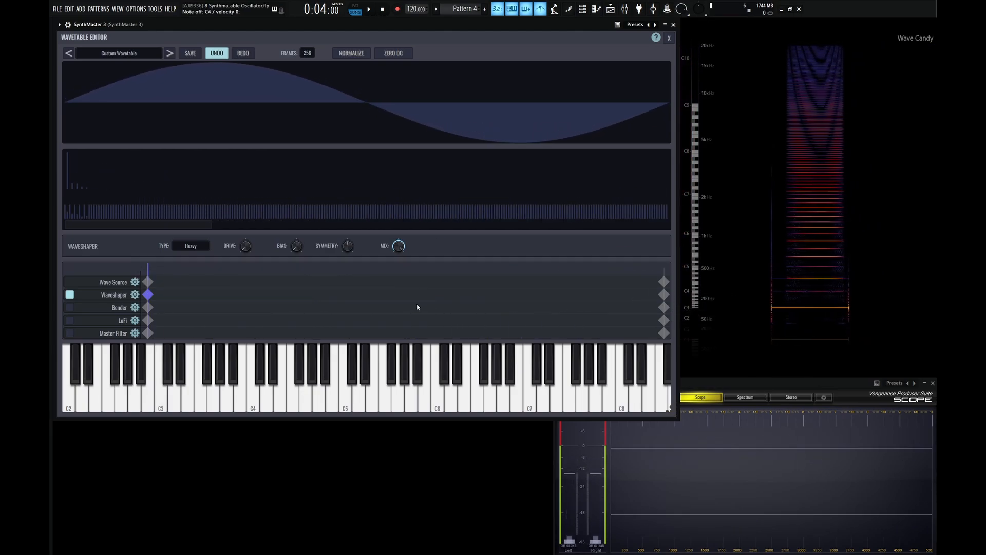
left_click(400, 294)
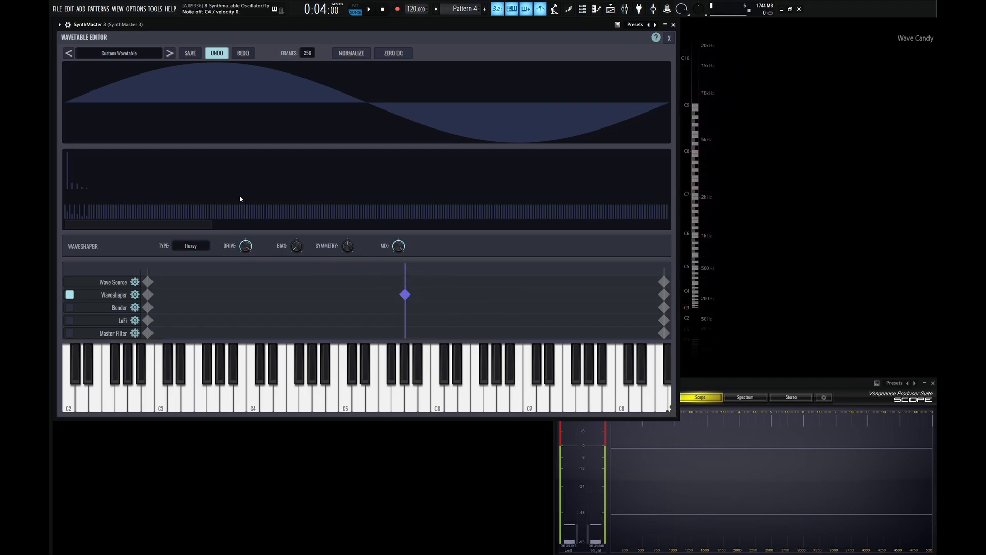
left_click_drag(298, 245, 288, 185)
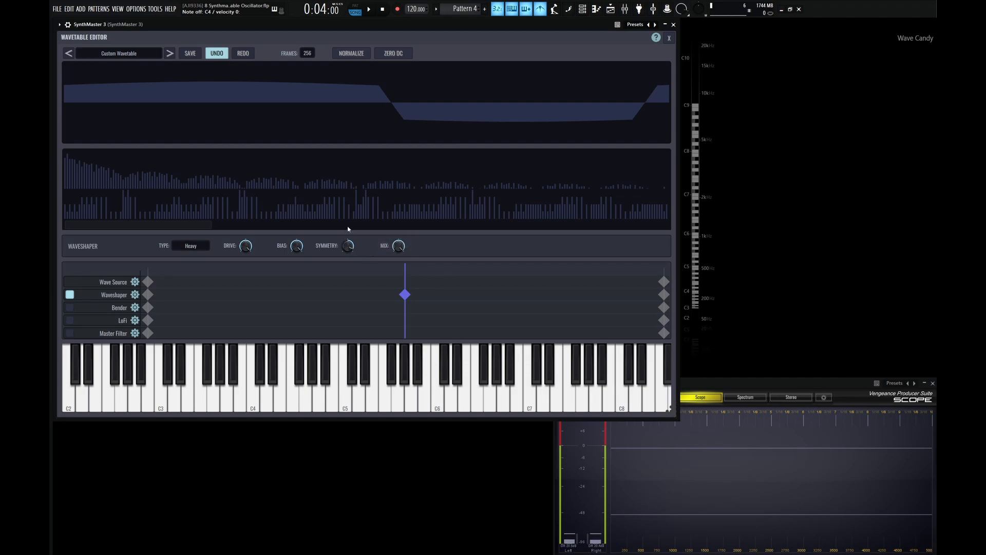
left_click_drag(405, 279, 147, 273)
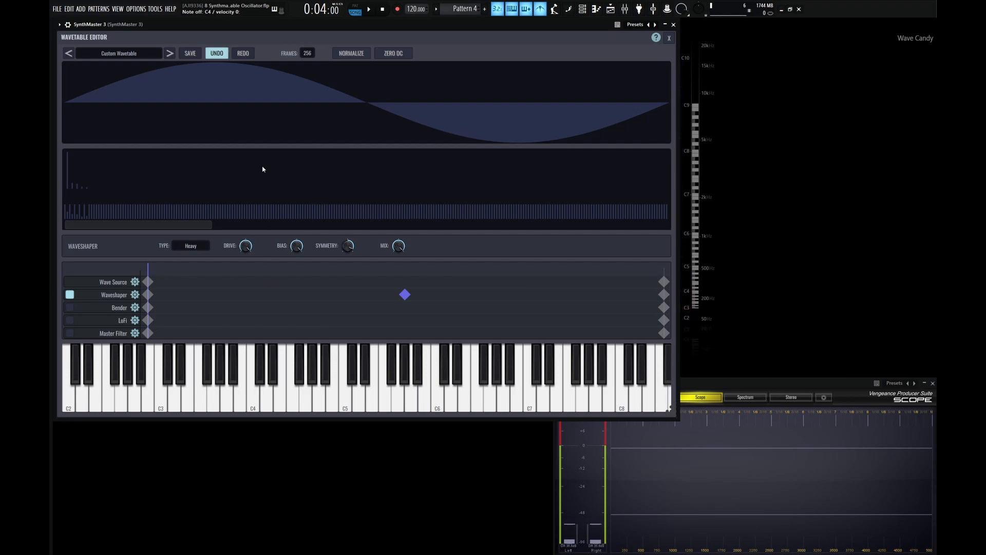
Examine the custom wavetable's save options and WAV export bit depths, and close them without saving or exporting.
left_click(194, 55)
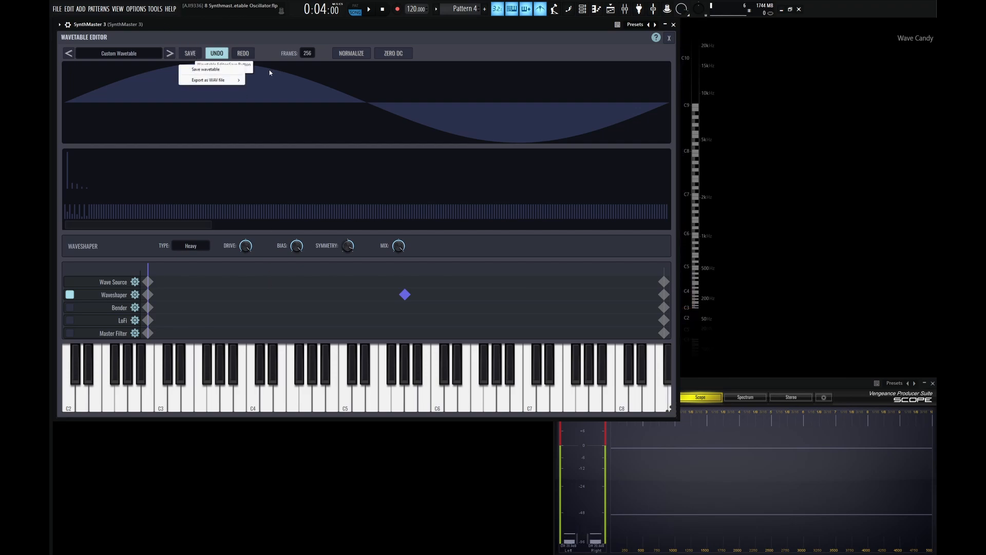
mouse_move(214, 84)
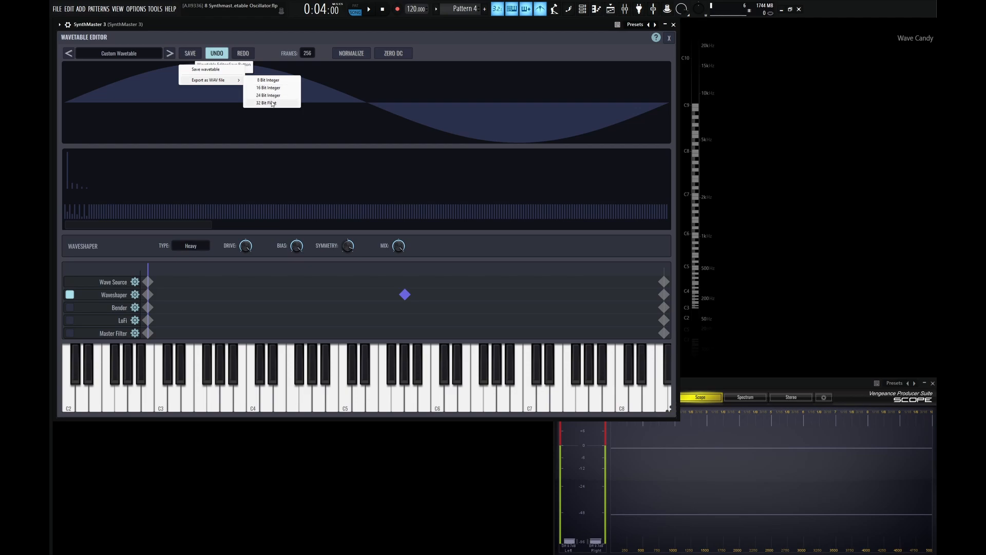
left_click(275, 42)
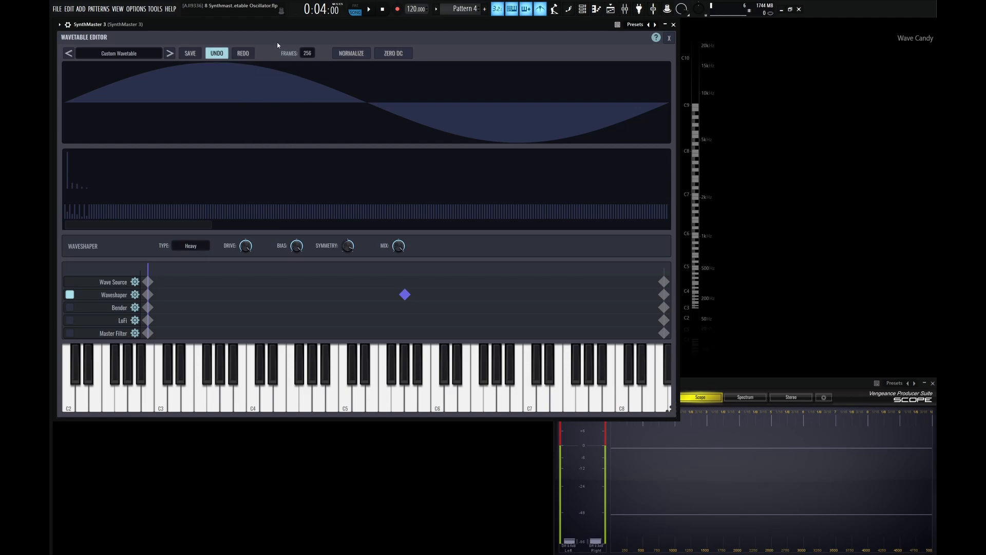